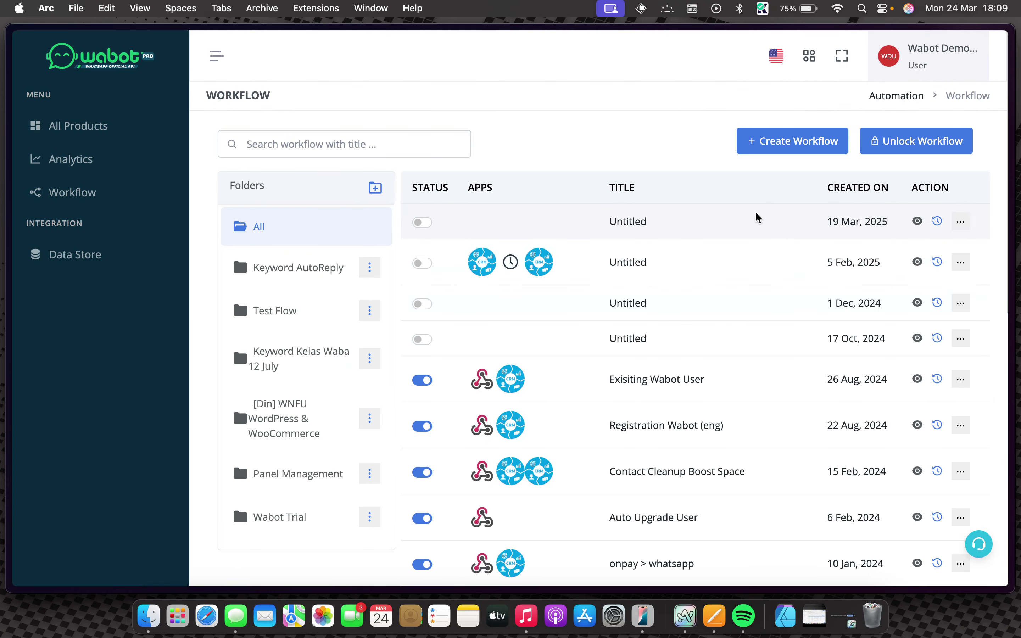
# Step: Create a new workflow and title it "Woocommerce"
pyautogui.click(797, 147)
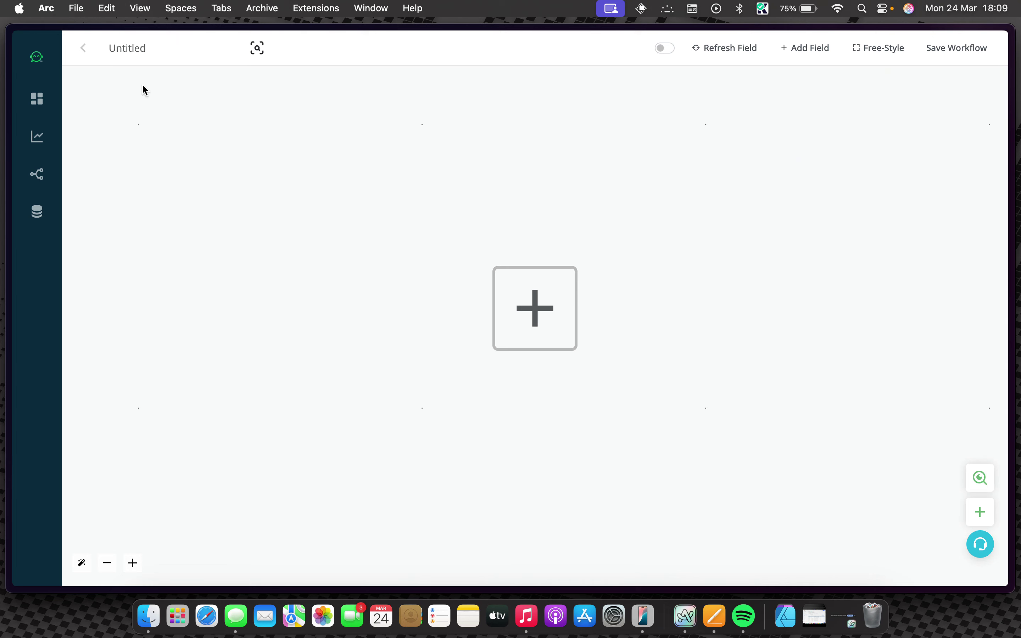
pyautogui.doubleClick(130, 52)
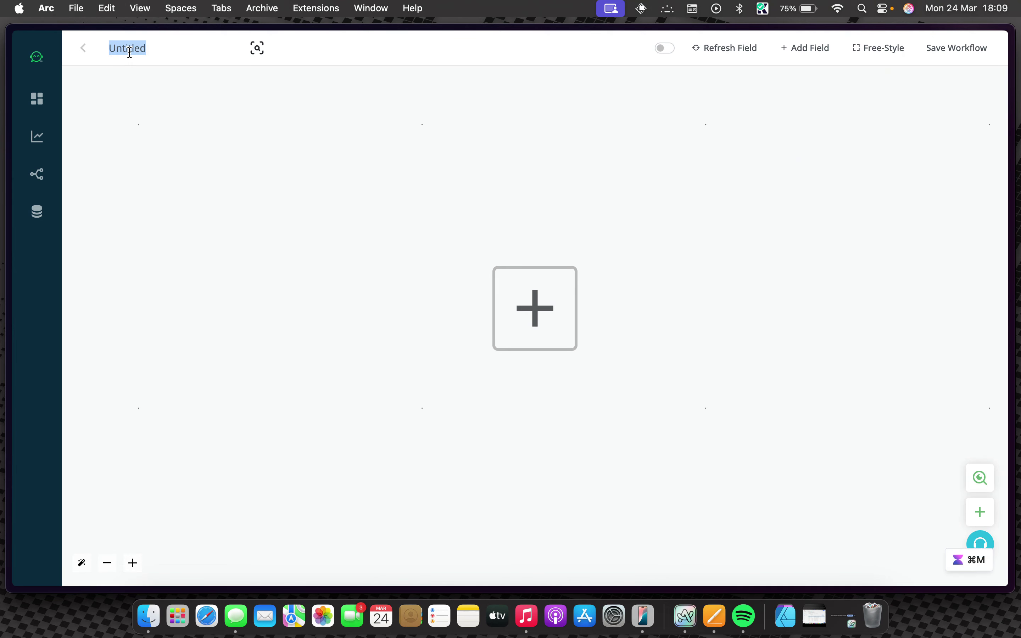
pyautogui.write('Woocommerce')
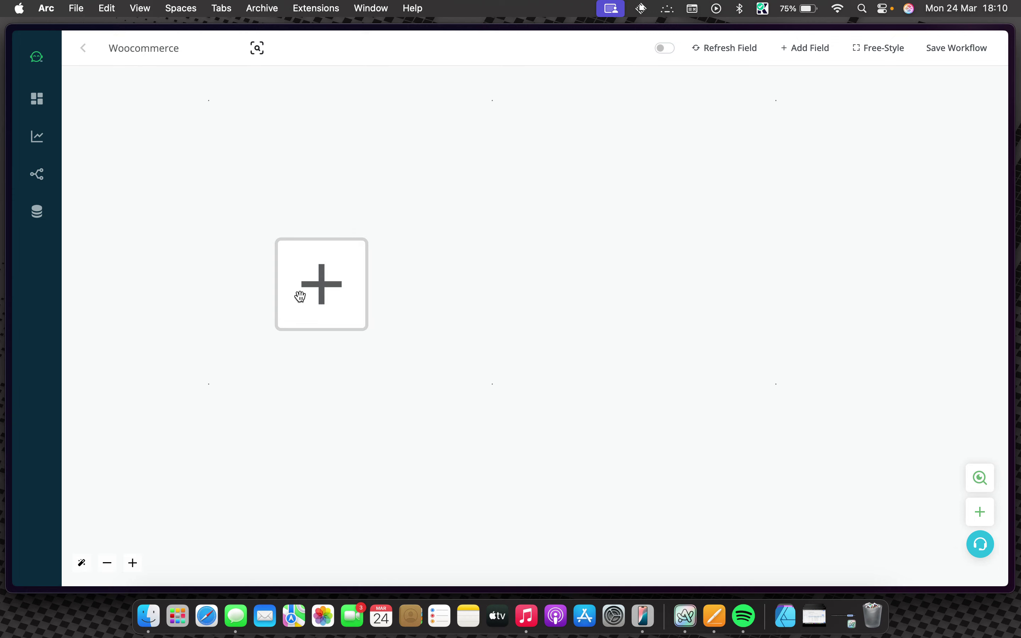
# Step: Add a custom webhook trigger to the workflow, title it "Woocommerce" and generate its hook URL
pyautogui.click(334, 315)
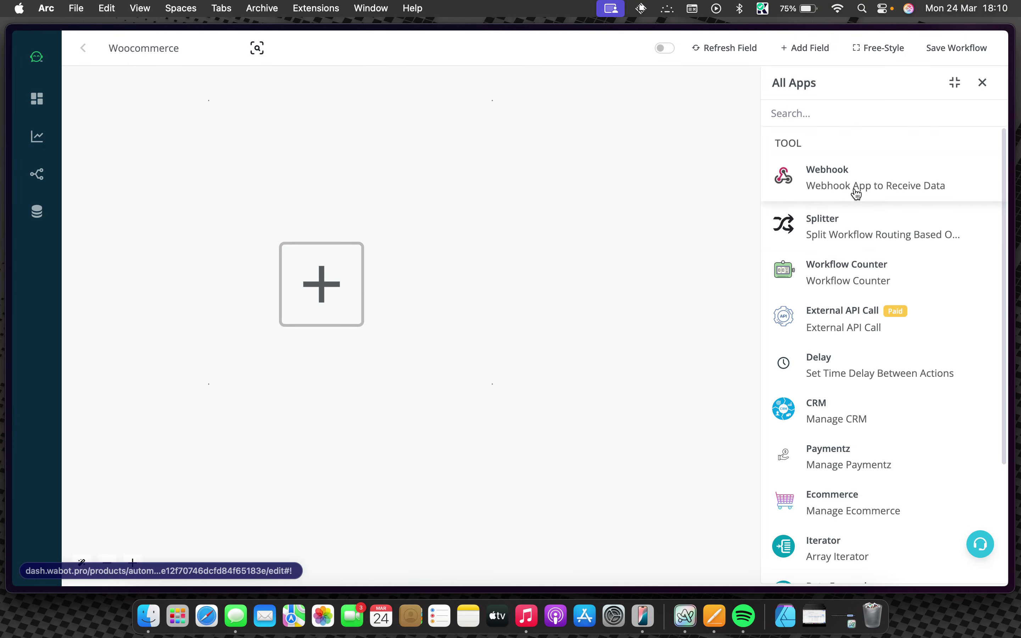
pyautogui.click(857, 193)
pyautogui.click(809, 179)
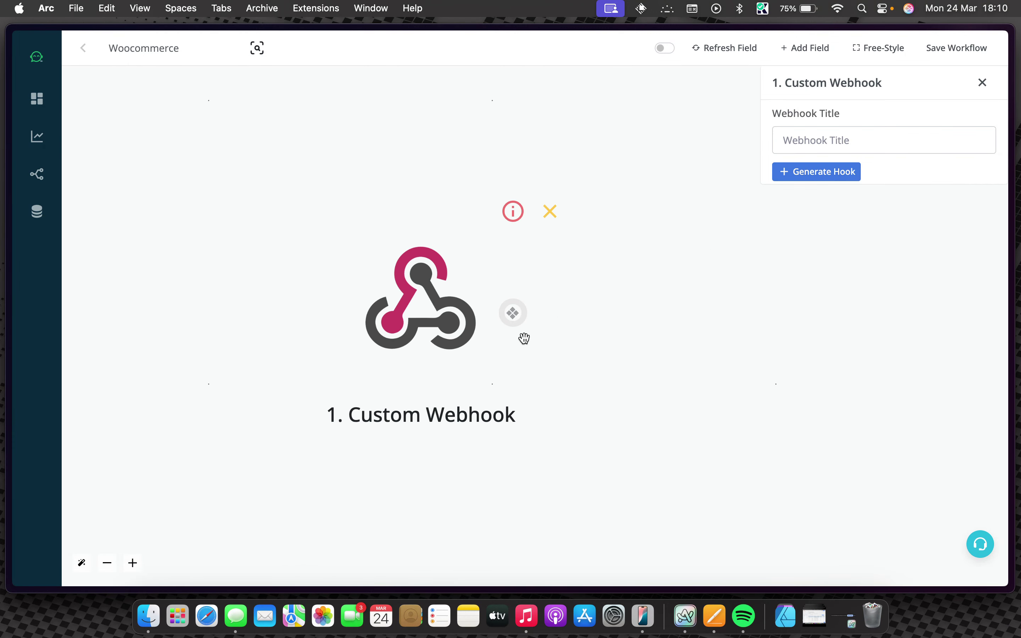
pyautogui.click(861, 133)
pyautogui.write('W')
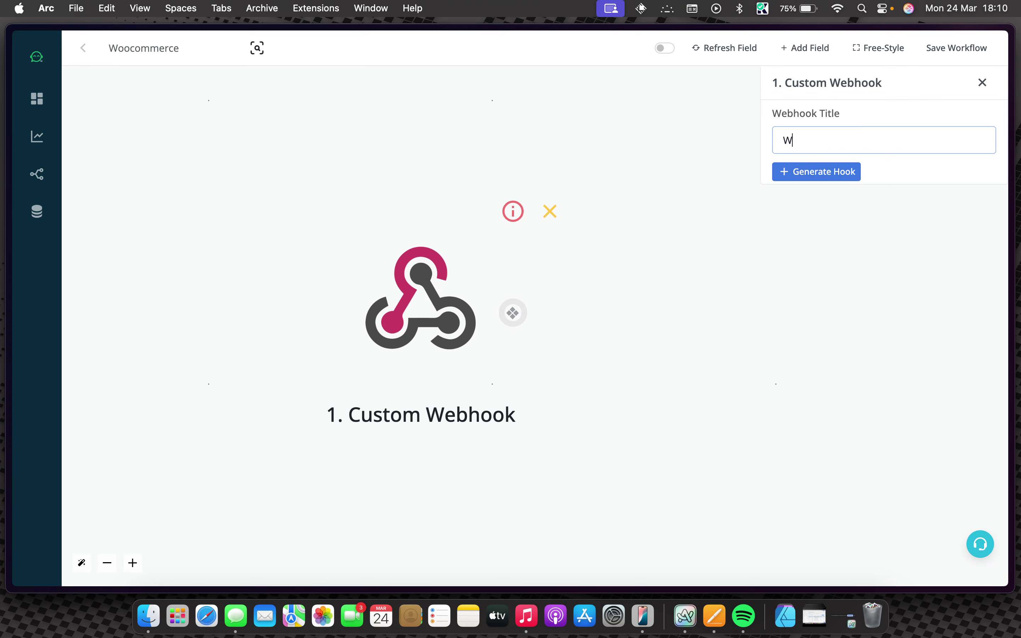
pyautogui.write('oocommerce')
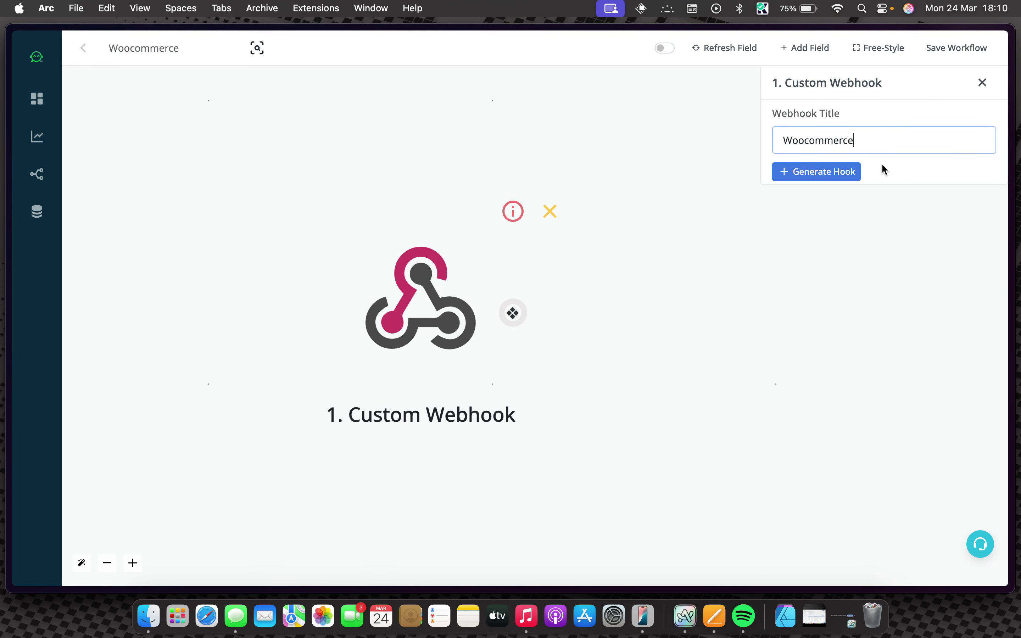
pyautogui.click(832, 176)
pyautogui.moveTo(693, 326); pyautogui.dragTo(456, 324)
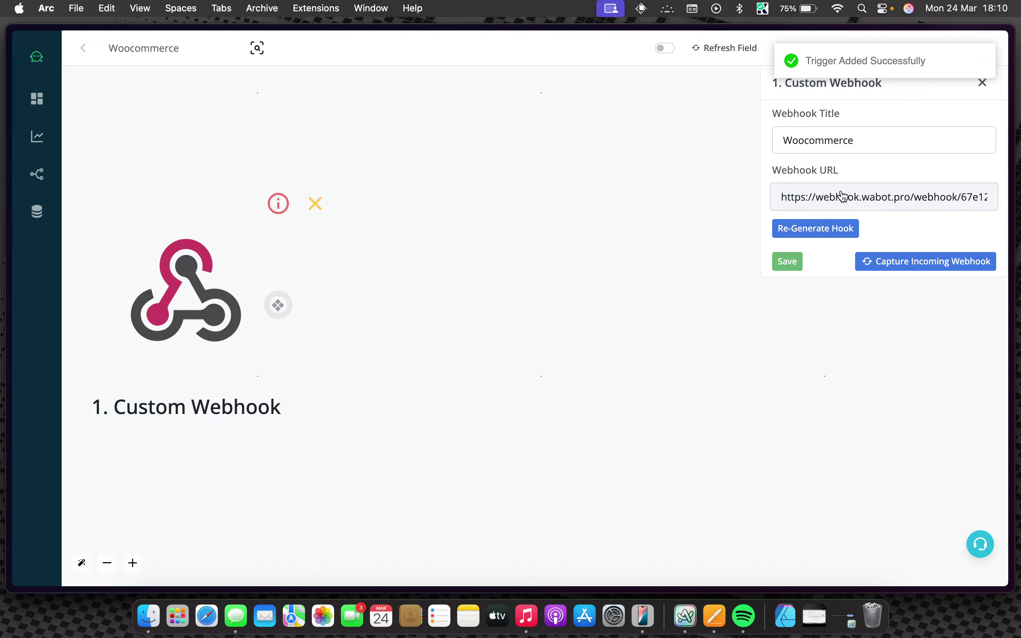
# Step: Copy the generated webhook URL and start capturing incoming webhook data
pyautogui.click(828, 196)
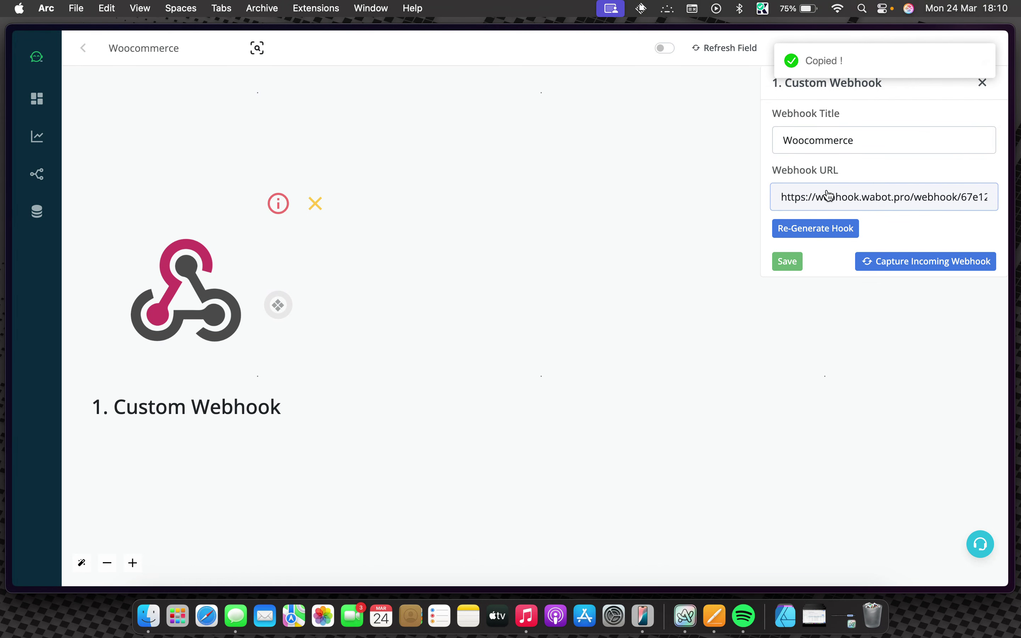
pyautogui.click(830, 197)
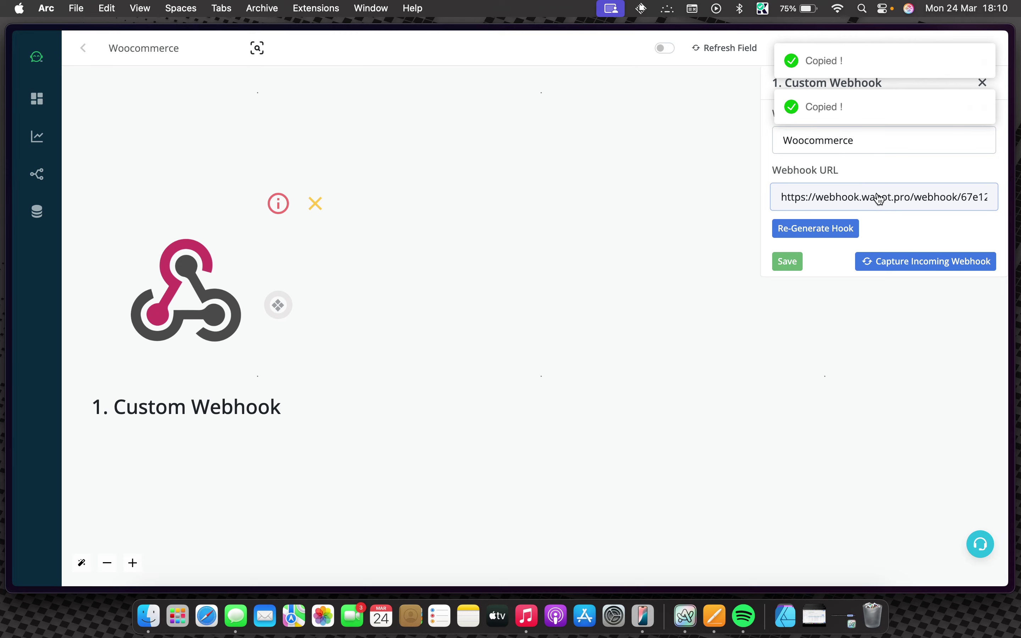
pyautogui.click(897, 266)
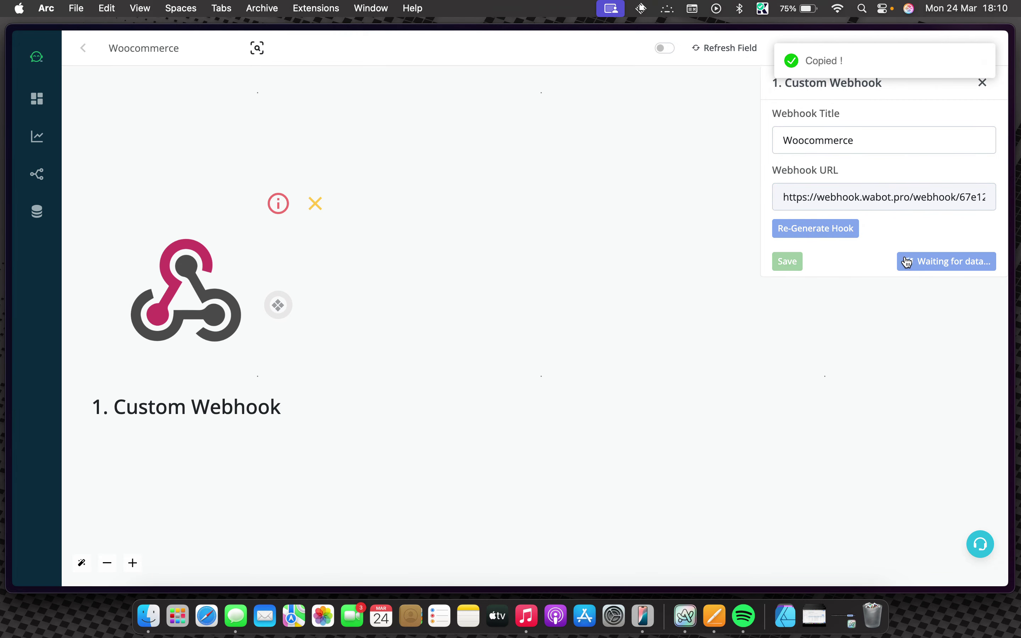
# Step: Switch to the WordPress dashboard and open the Webhooks section of WooCommerce's advanced settings
pyautogui.moveTo(3, 392)
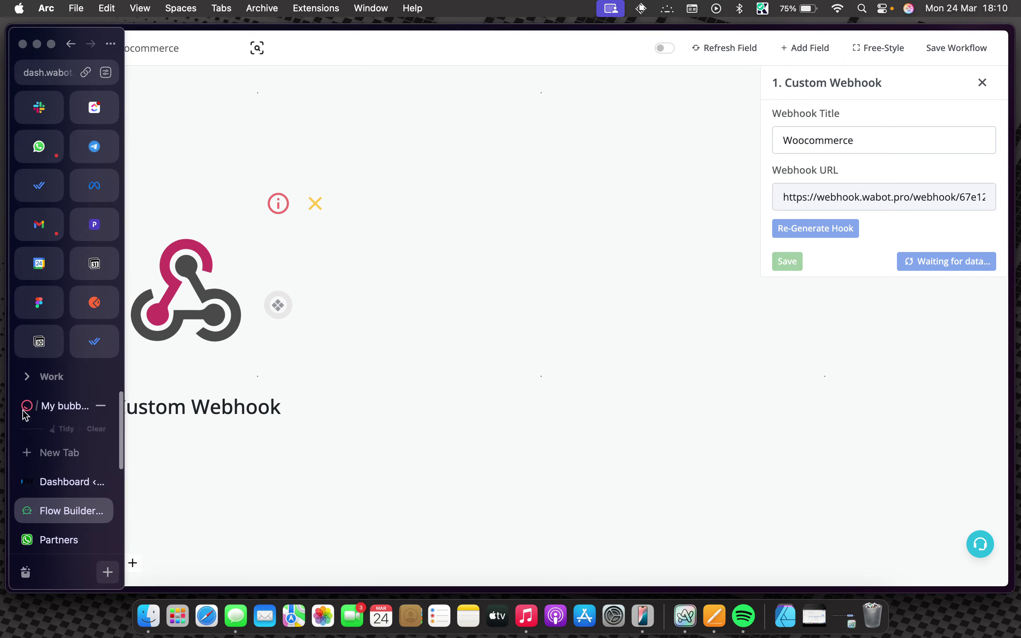
pyautogui.click(49, 484)
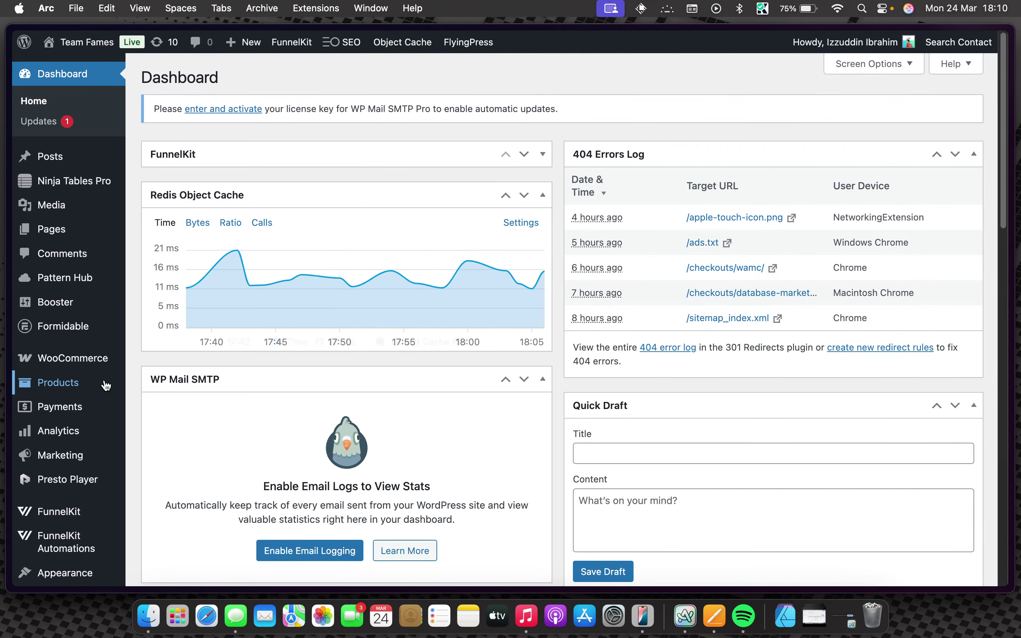
pyautogui.scroll(-1, 50, 383)
pyautogui.moveTo(89, 349)
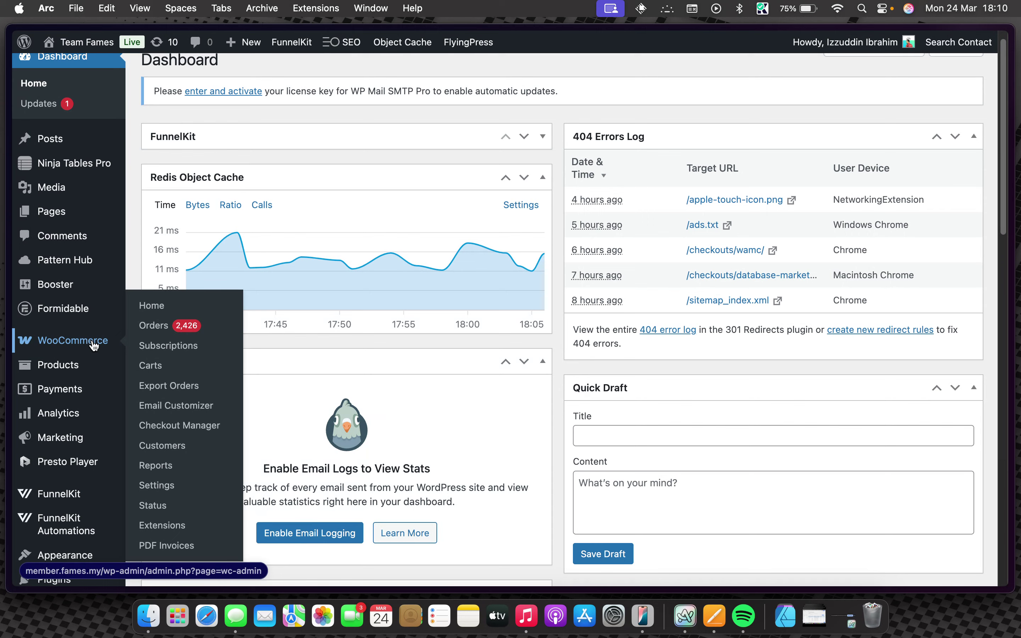
pyautogui.click(169, 493)
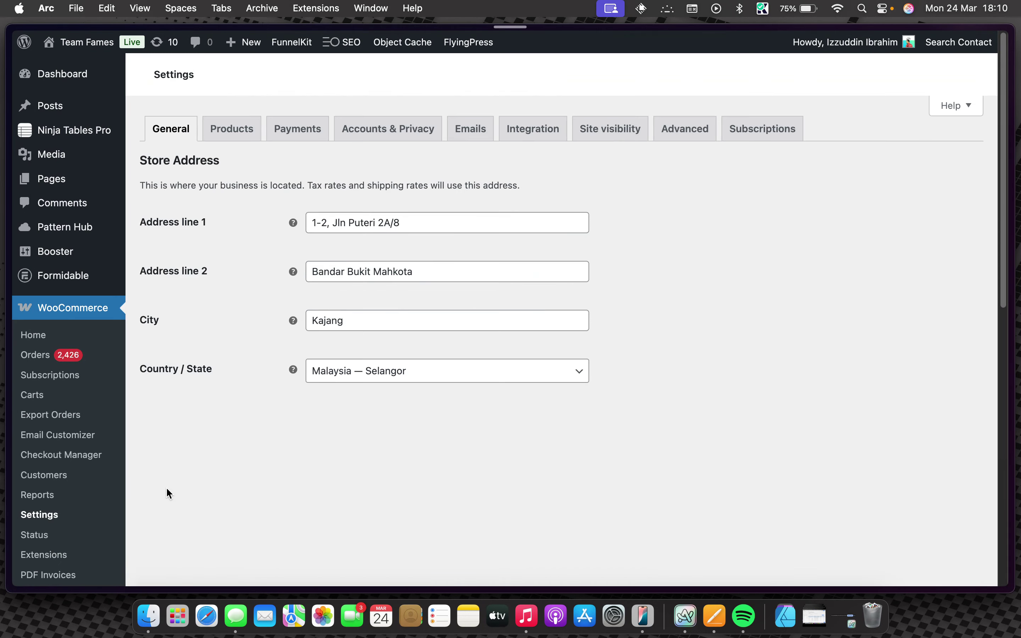
pyautogui.click(687, 129)
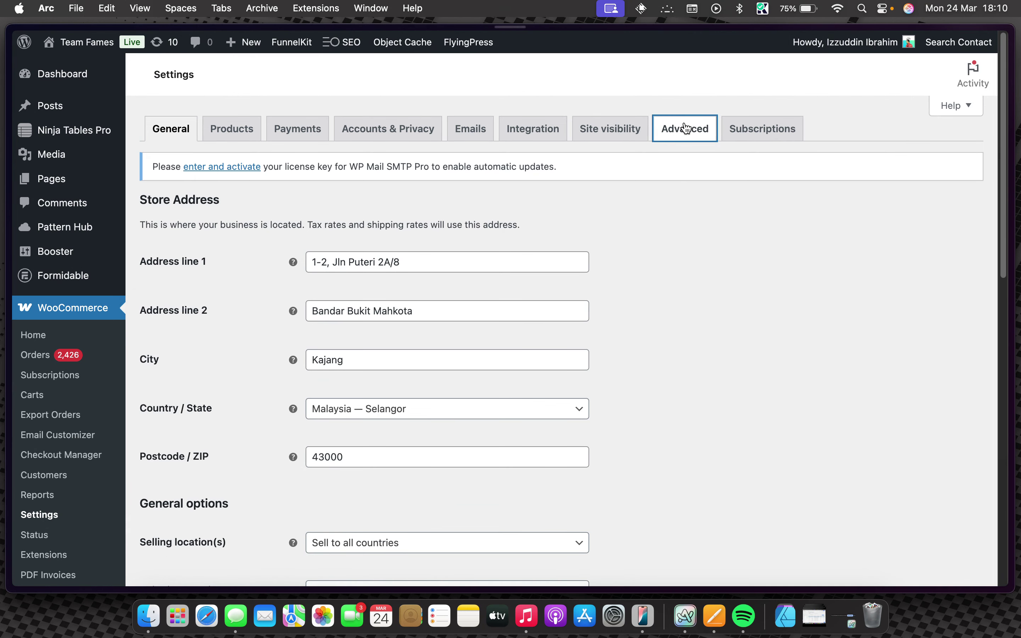
pyautogui.scroll(-2, 662, 209)
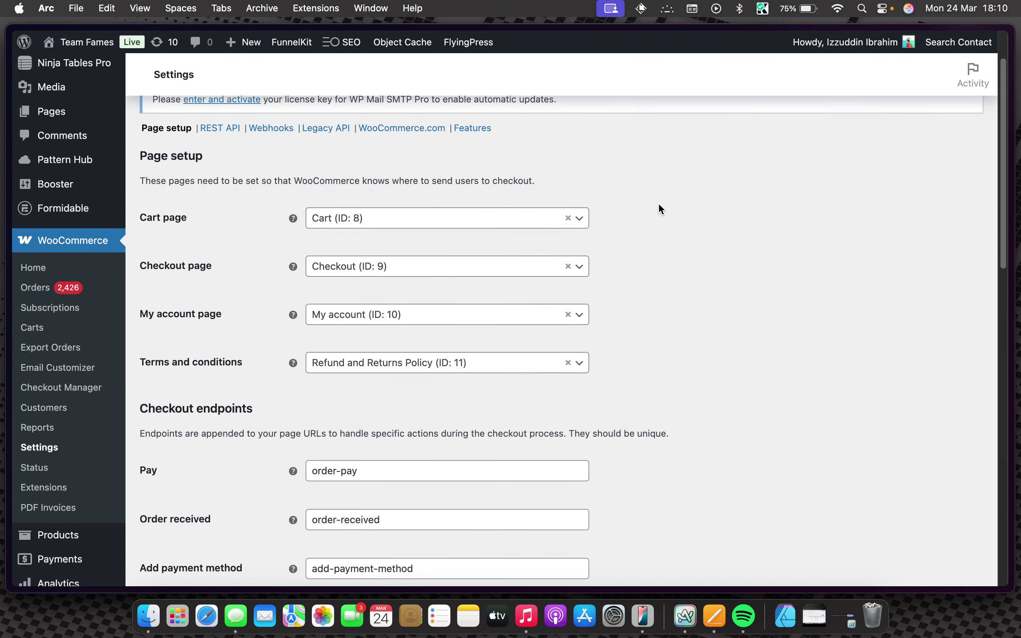
pyautogui.scroll(1, 435, 158)
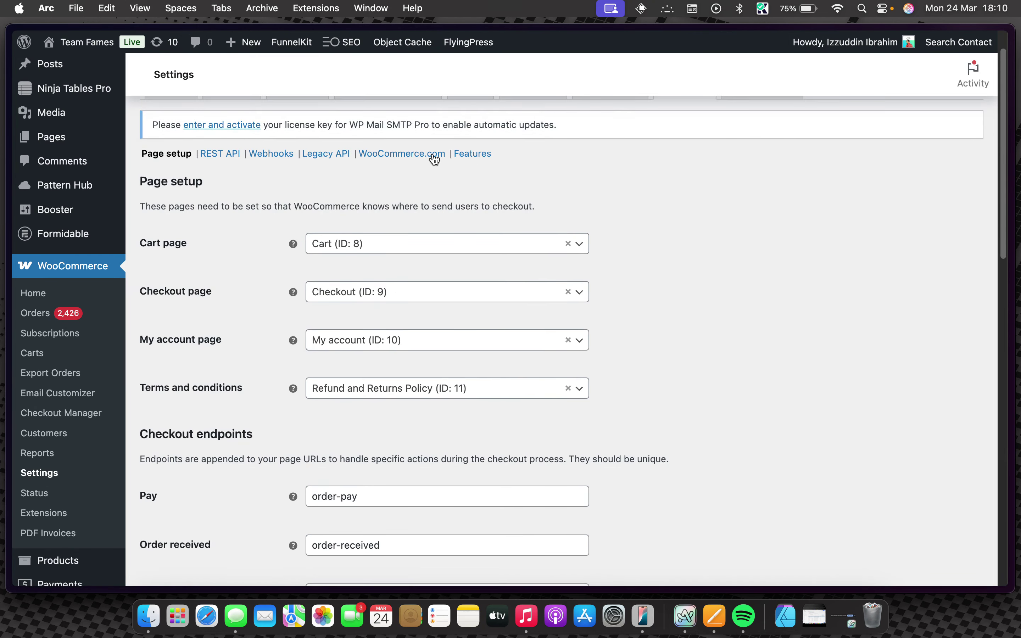
pyautogui.click(270, 156)
pyautogui.scroll(-1, 352, 225)
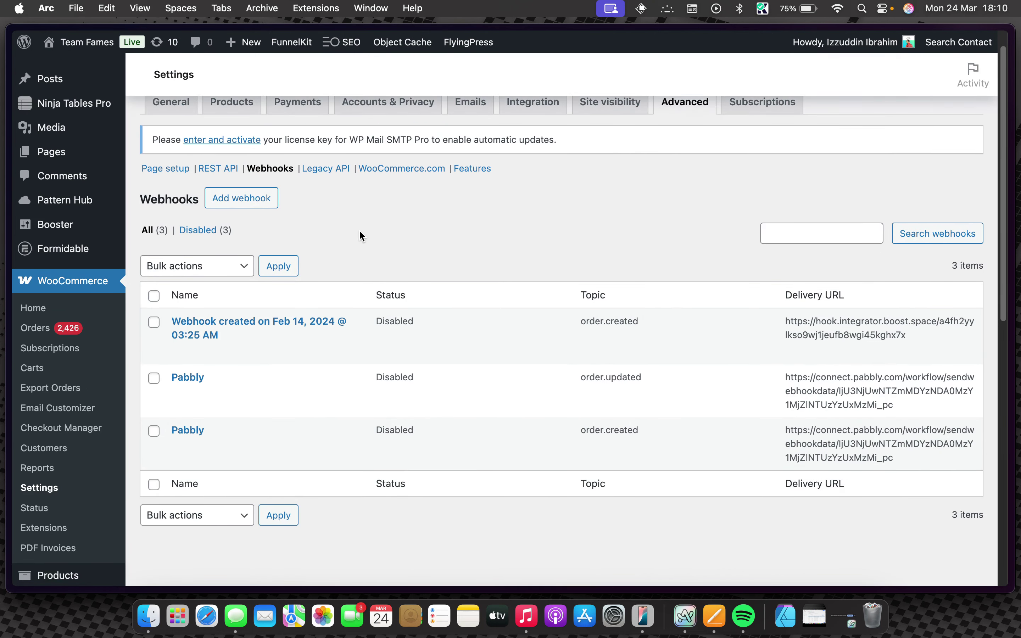
# Step: Add a new WooCommerce webhook named "Wabot Pro" and set its status to Active
pyautogui.click(249, 204)
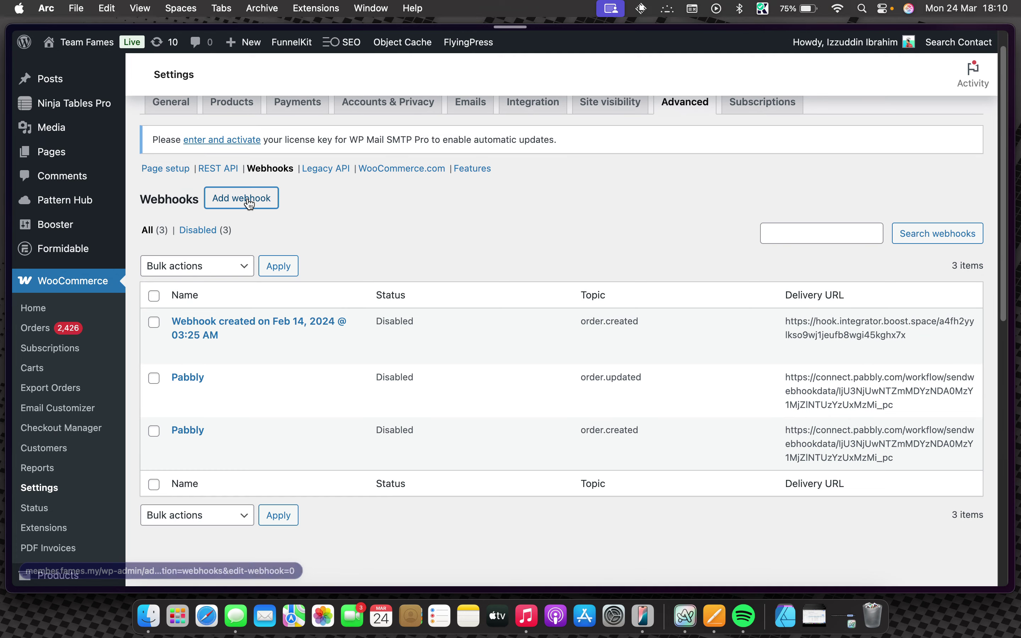
pyautogui.scroll(-2, 279, 243)
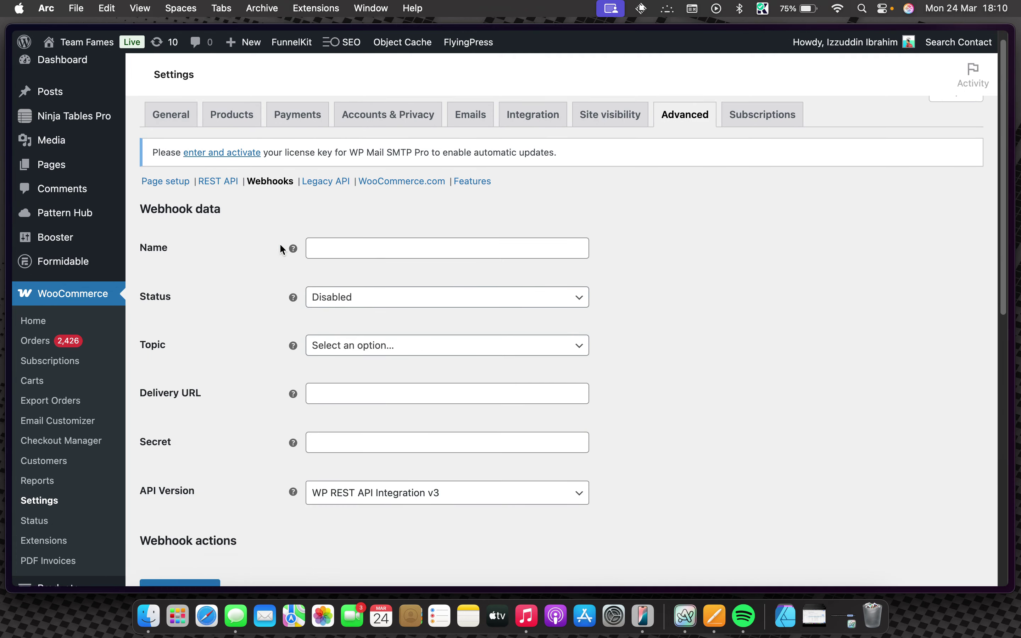
pyautogui.click(364, 195)
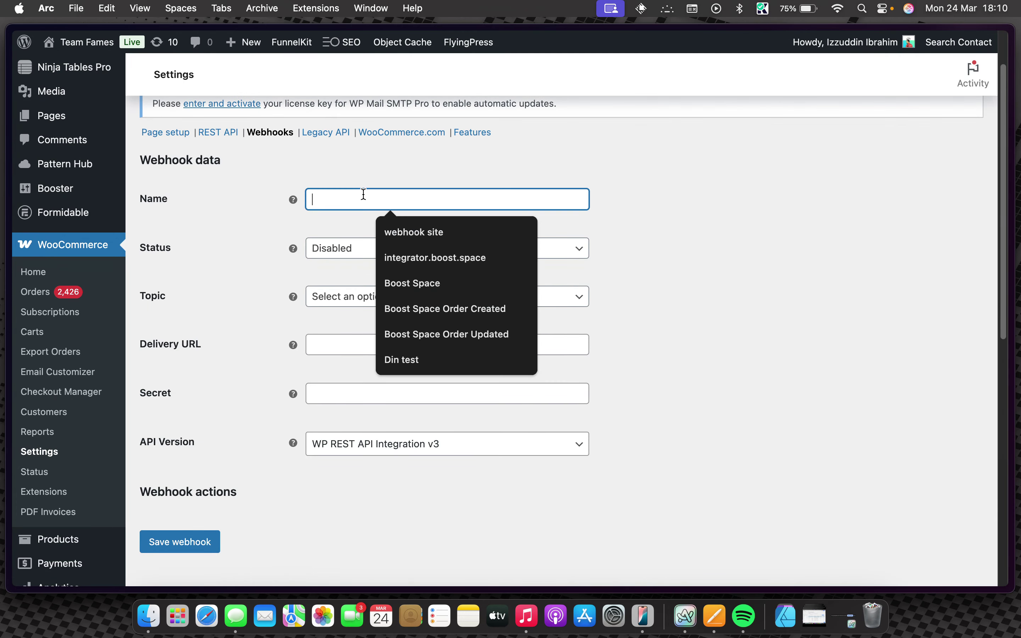
pyautogui.write('Wabot Pro')
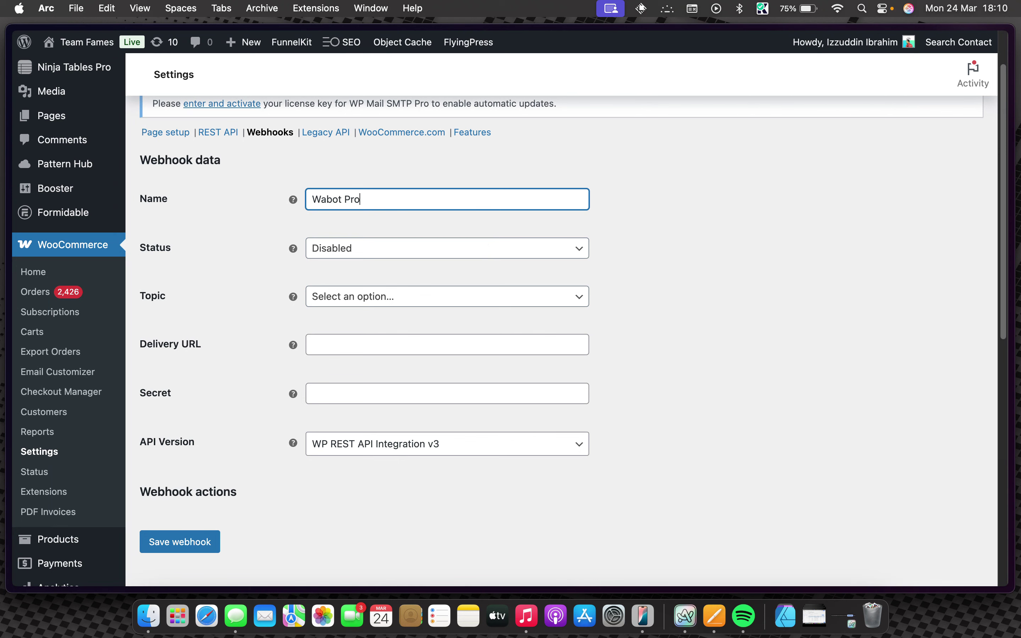
pyautogui.click(353, 253)
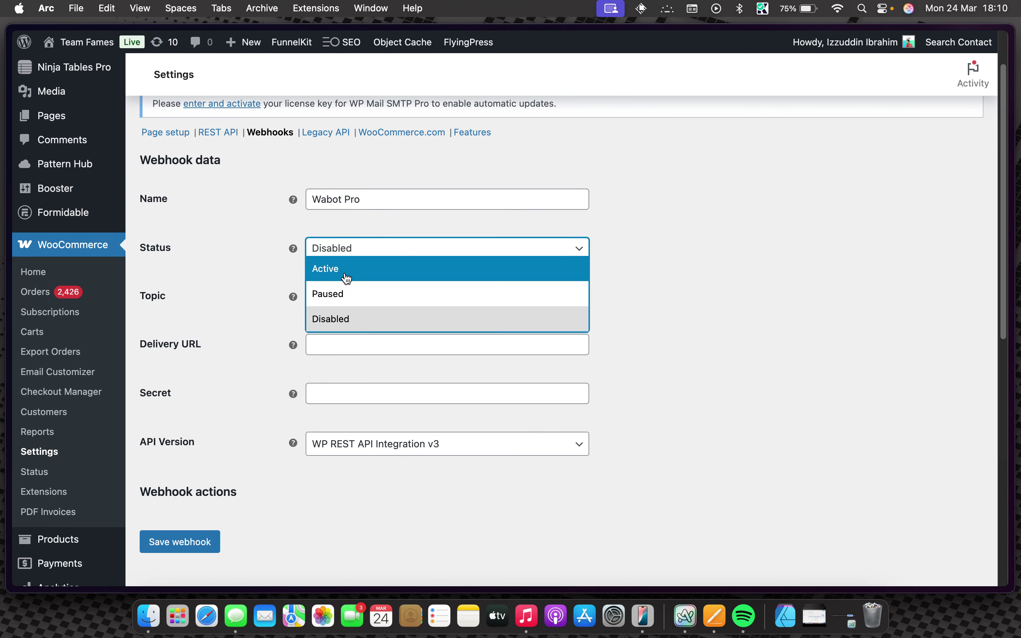
pyautogui.click(342, 272)
# Step: Find the order topics for the webhook and choose "Order updated"
pyautogui.scroll(-2, 303, 287)
pyautogui.click(385, 264)
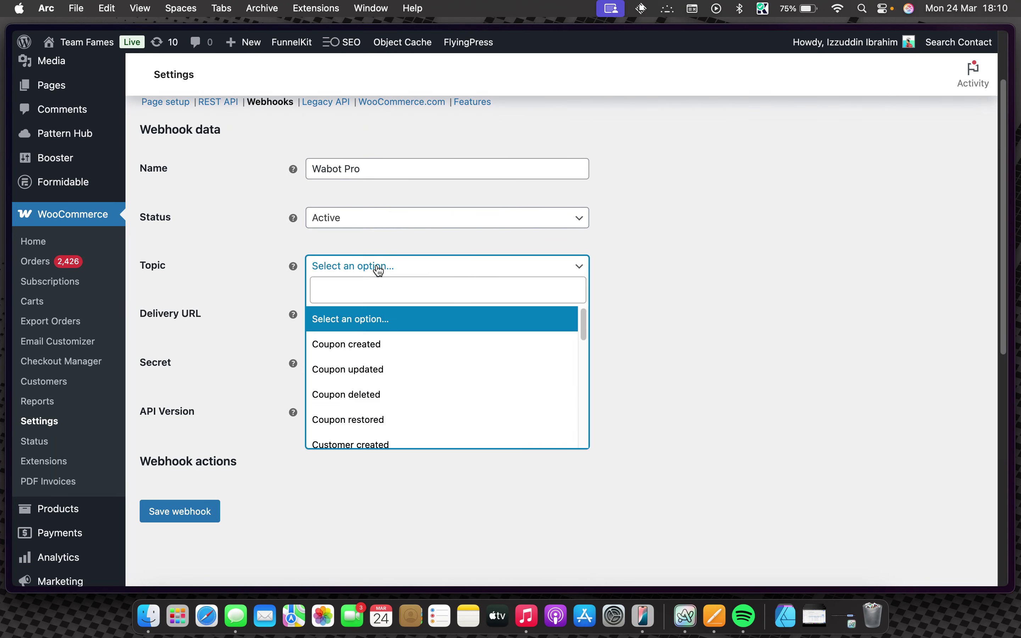
pyautogui.scroll(-1, 386, 339)
pyautogui.click(381, 290)
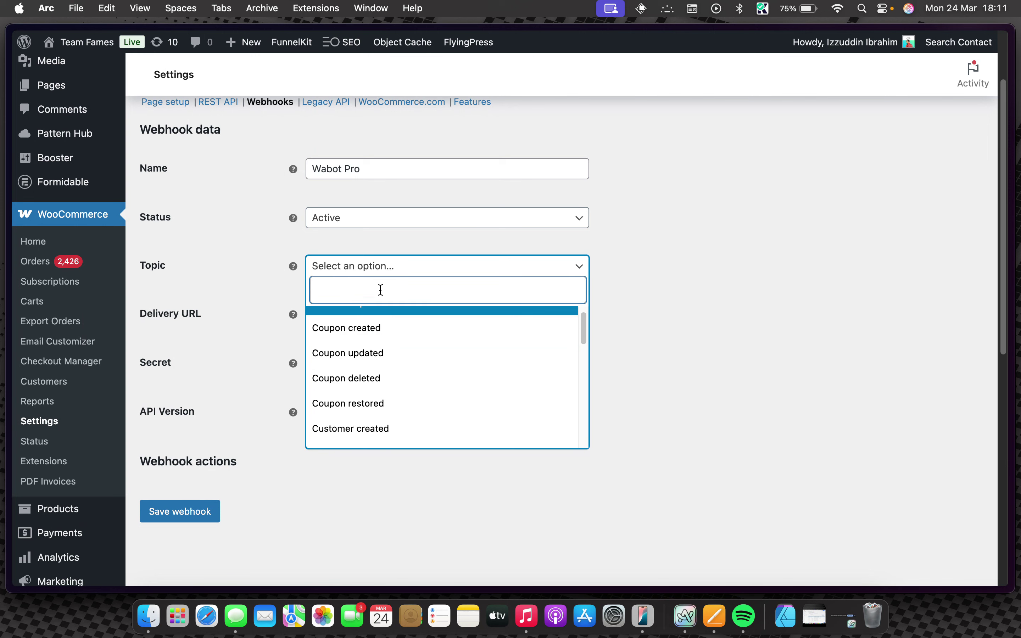
pyautogui.write('order')
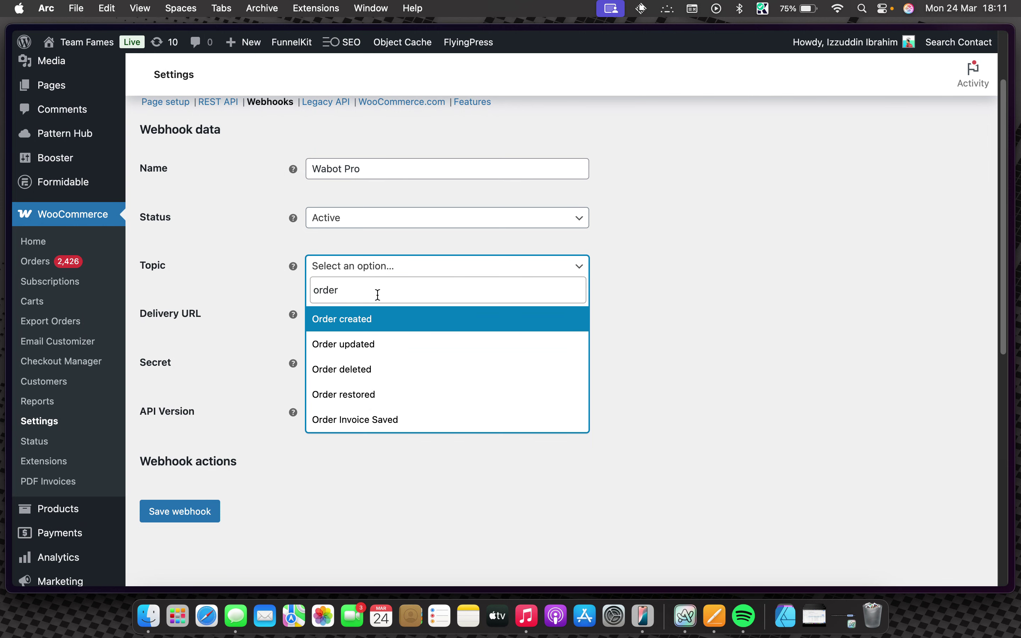
pyautogui.click(361, 347)
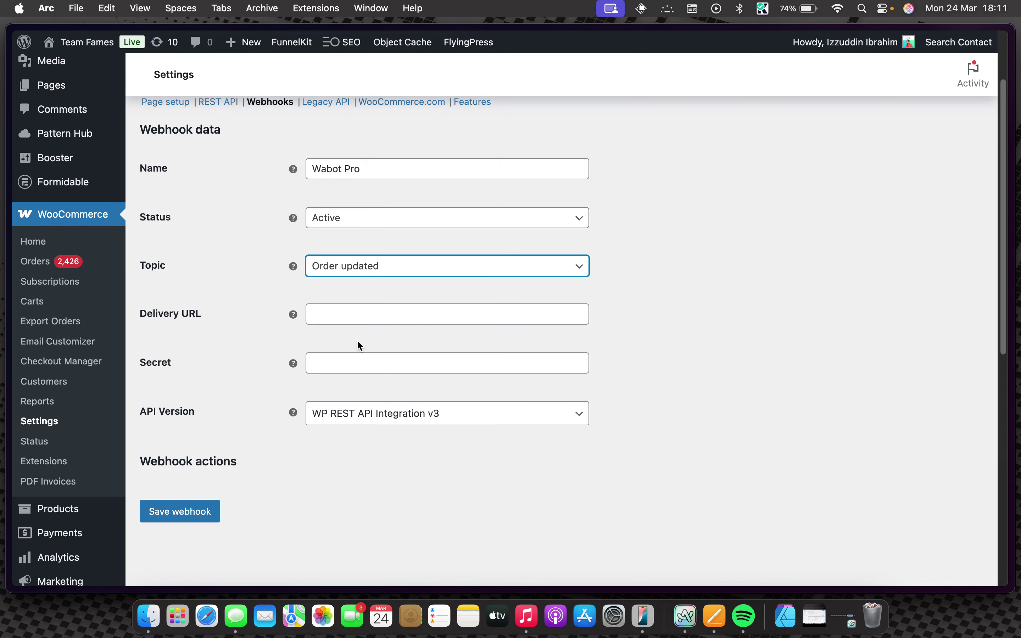
# Step: Paste the copied Wabot webhook URL as the webhook's delivery URL and check its beginning
pyautogui.scroll(-2, 234, 301)
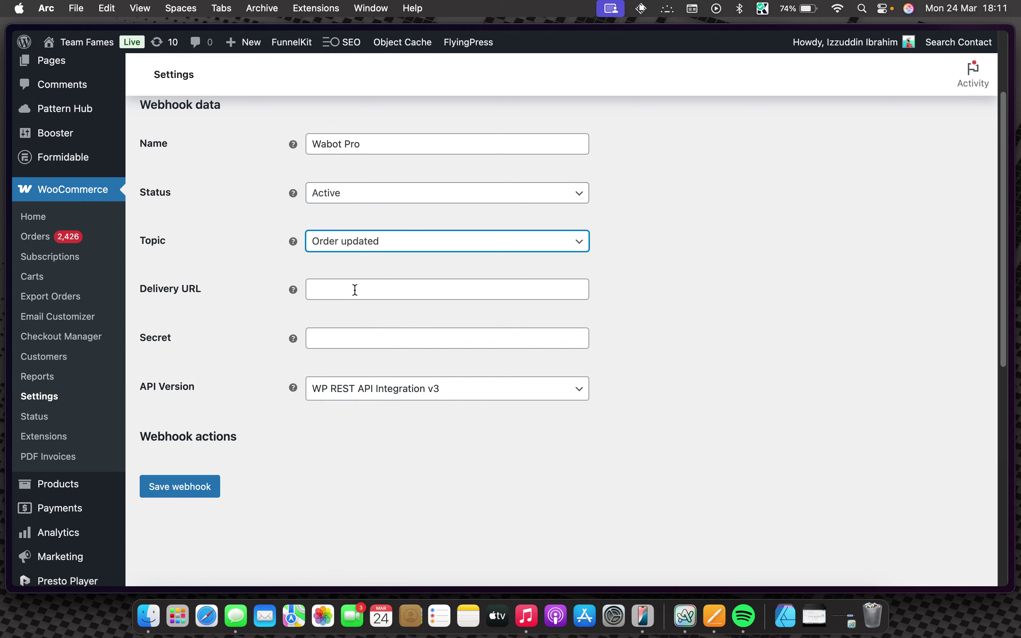
pyautogui.scroll(-3, 339, 272)
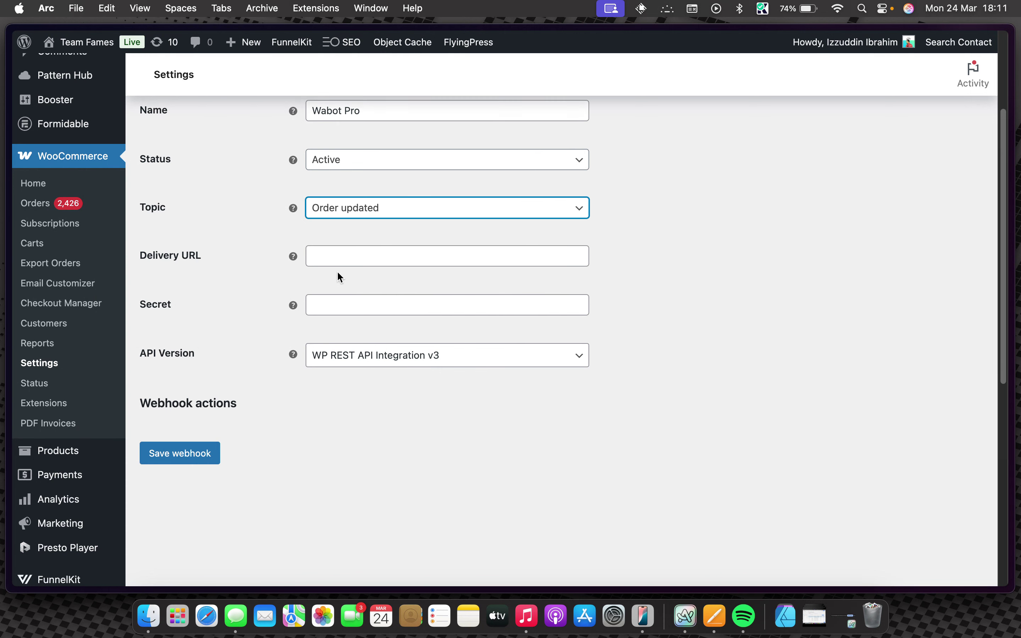
pyautogui.click(346, 257)
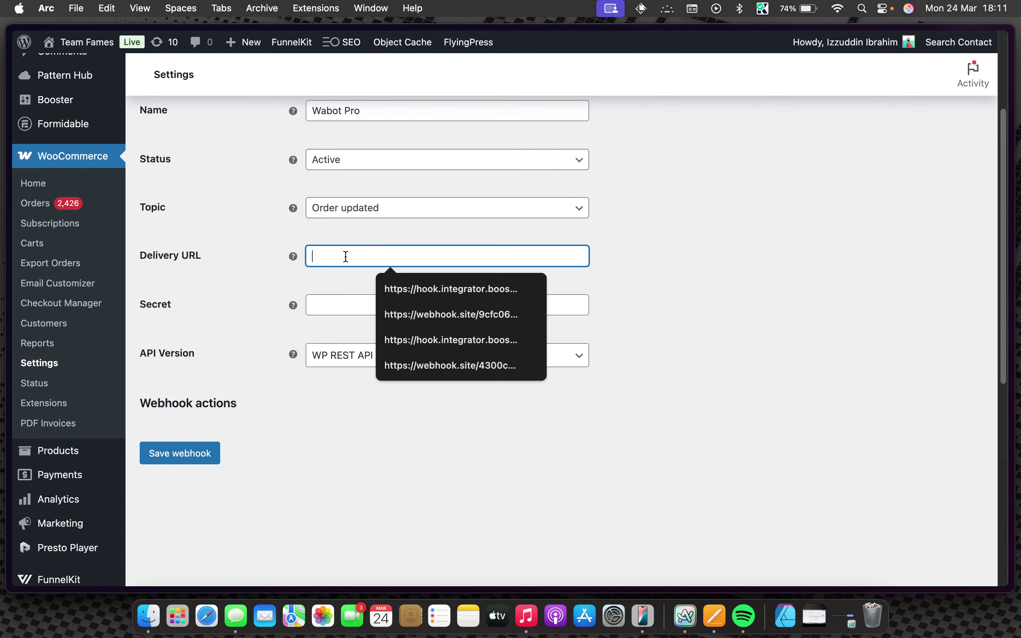
pyautogui.rightClick(330, 257)
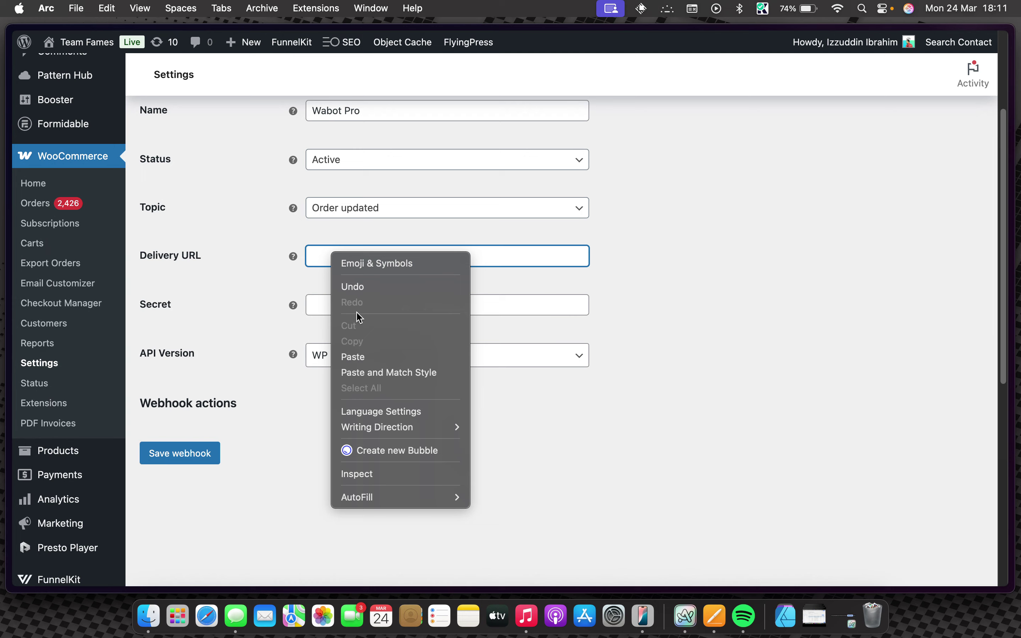
pyautogui.click(358, 356)
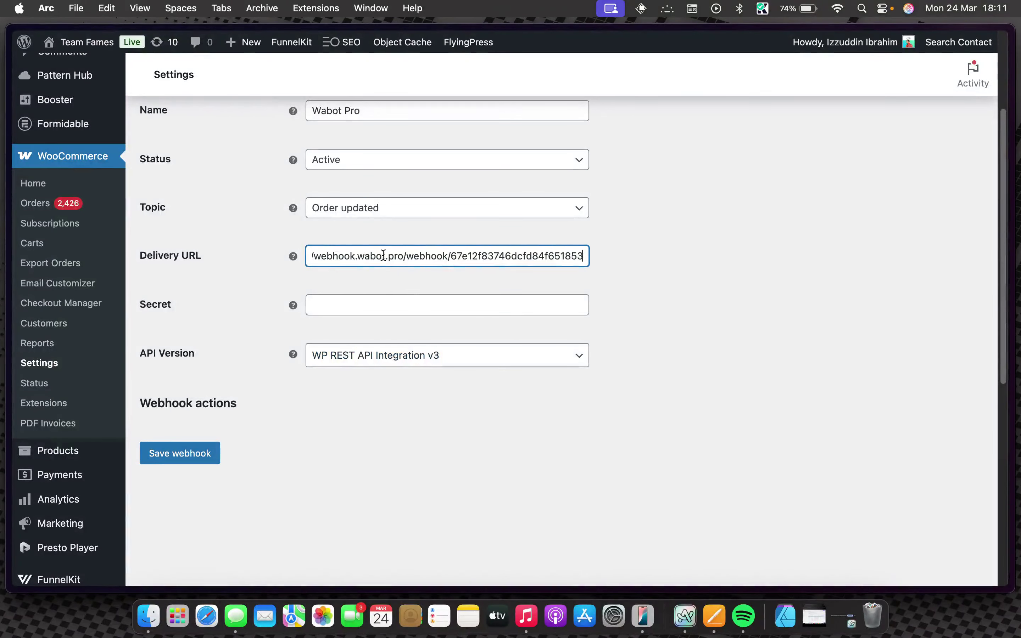
pyautogui.moveTo(381, 255); pyautogui.dragTo(246, 255)
pyautogui.click(336, 277)
# Step: Keep the webhook's API version at WP REST API Integration v3 and save the webhook
pyautogui.scroll(-1, 336, 278)
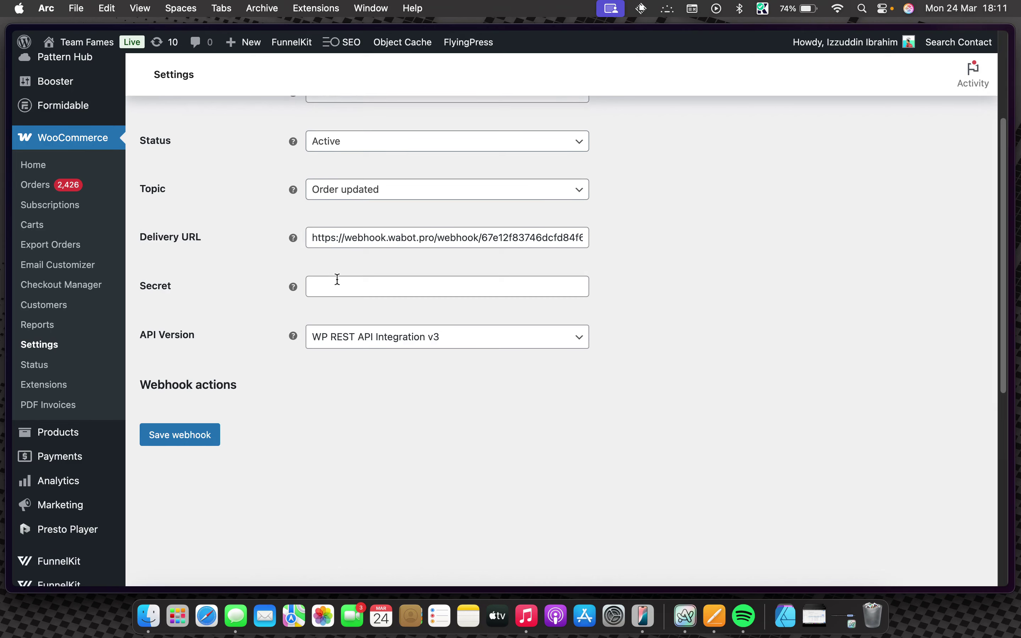
pyautogui.click(350, 338)
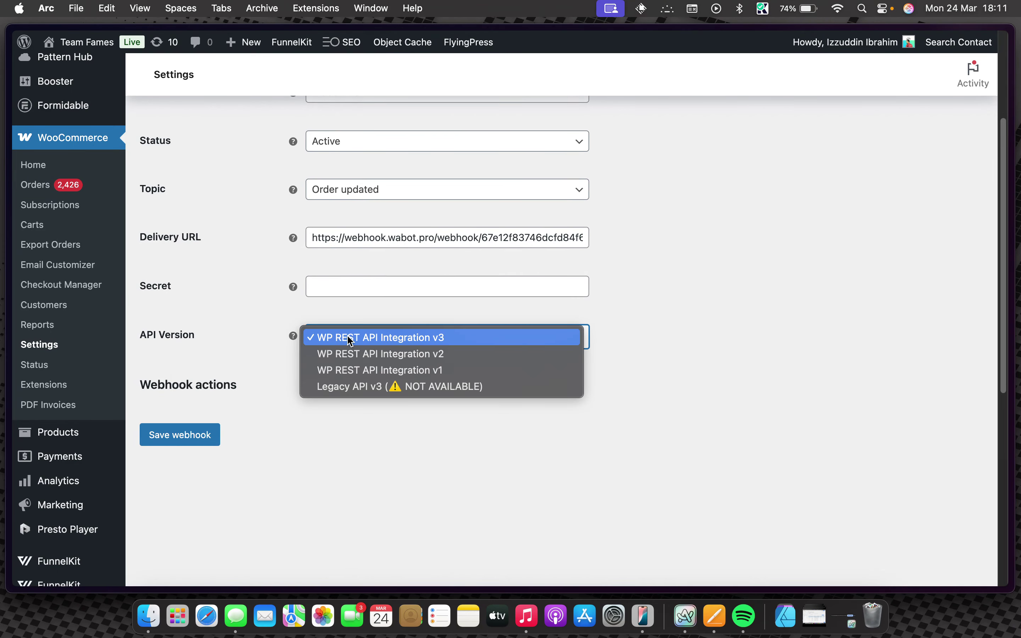
pyautogui.click(351, 338)
pyautogui.click(177, 436)
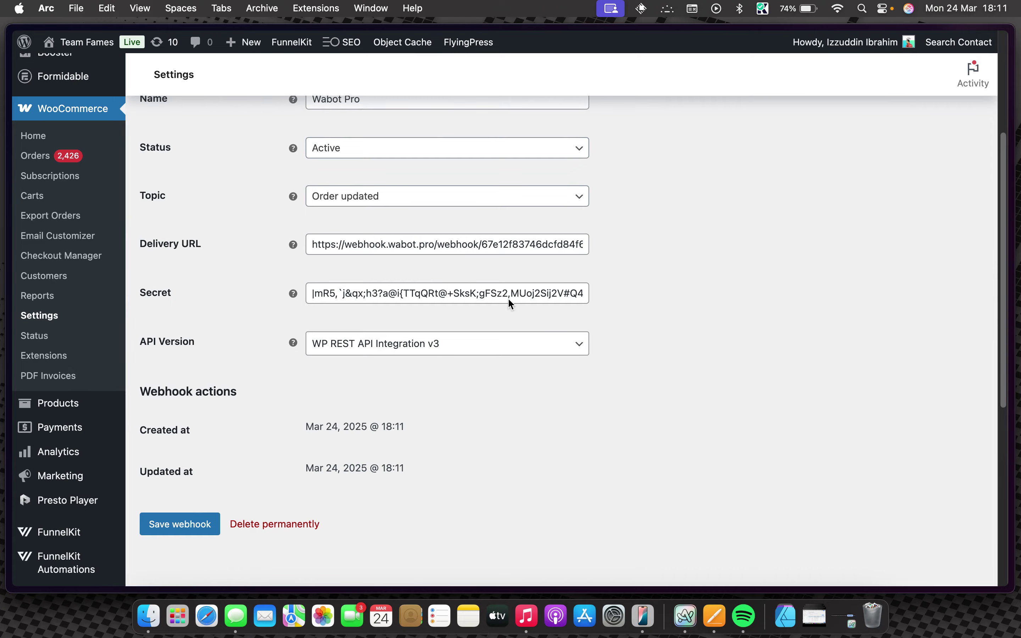
pyautogui.scroll(3, 561, 270)
pyautogui.scroll(3, 614, 240)
pyautogui.scroll(-5, 481, 359)
pyautogui.scroll(6, 482, 358)
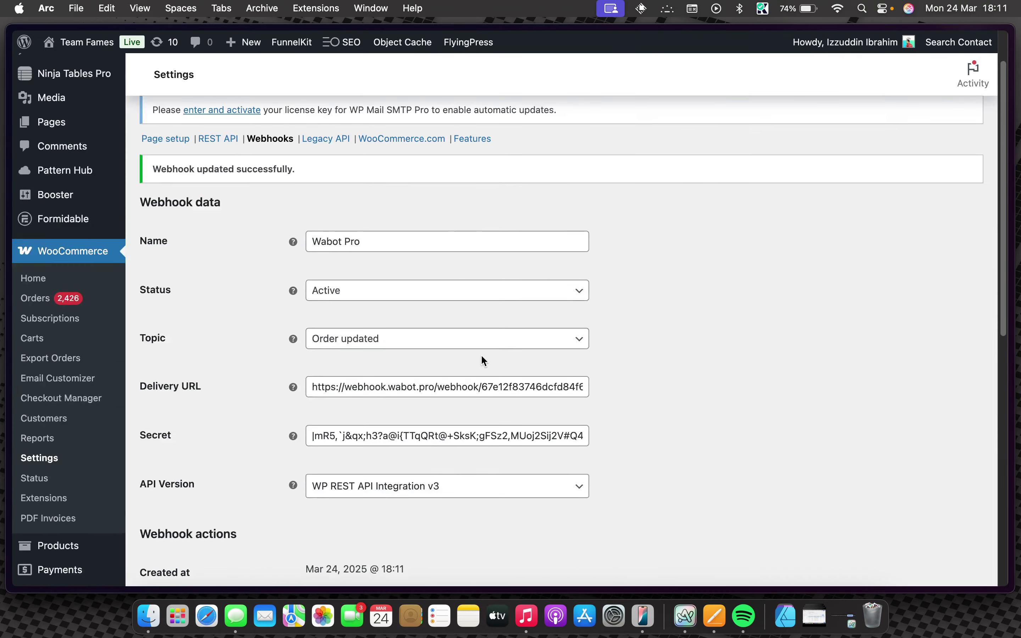
pyautogui.scroll(-2, 484, 348)
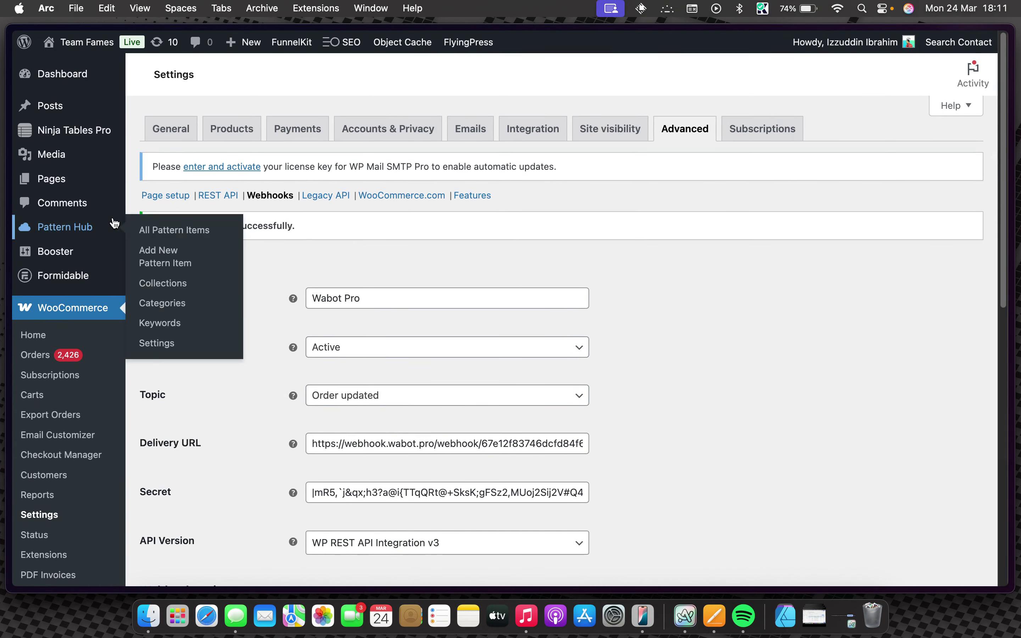
pyautogui.scroll(-1, 73, 319)
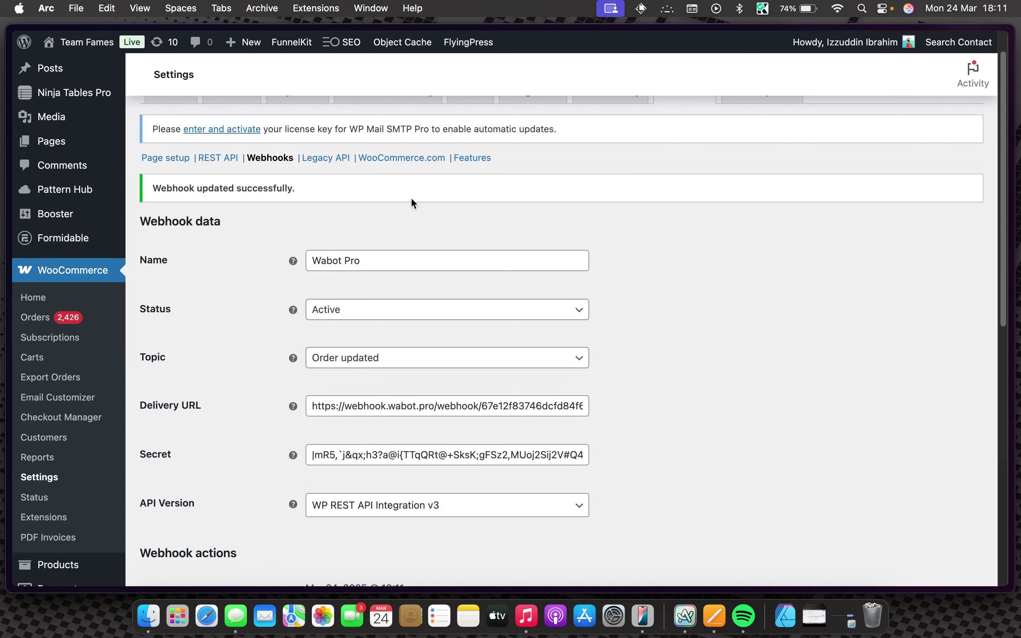
# Step: Switch to the Wabot flow builder and view the data received by the custom webhook
pyautogui.moveTo(13, 422)
pyautogui.click(47, 511)
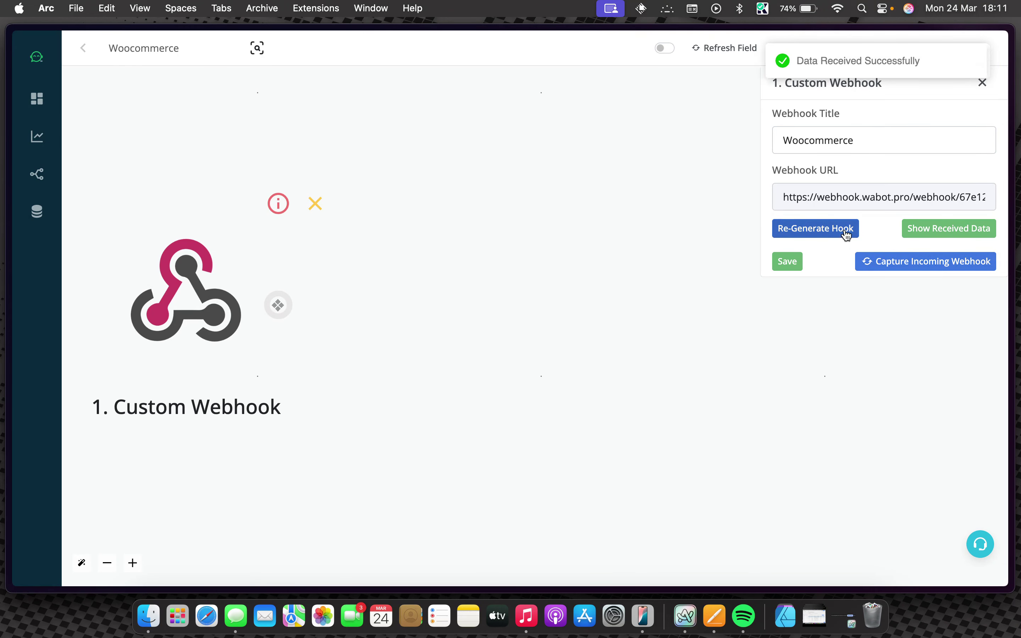
pyautogui.click(928, 231)
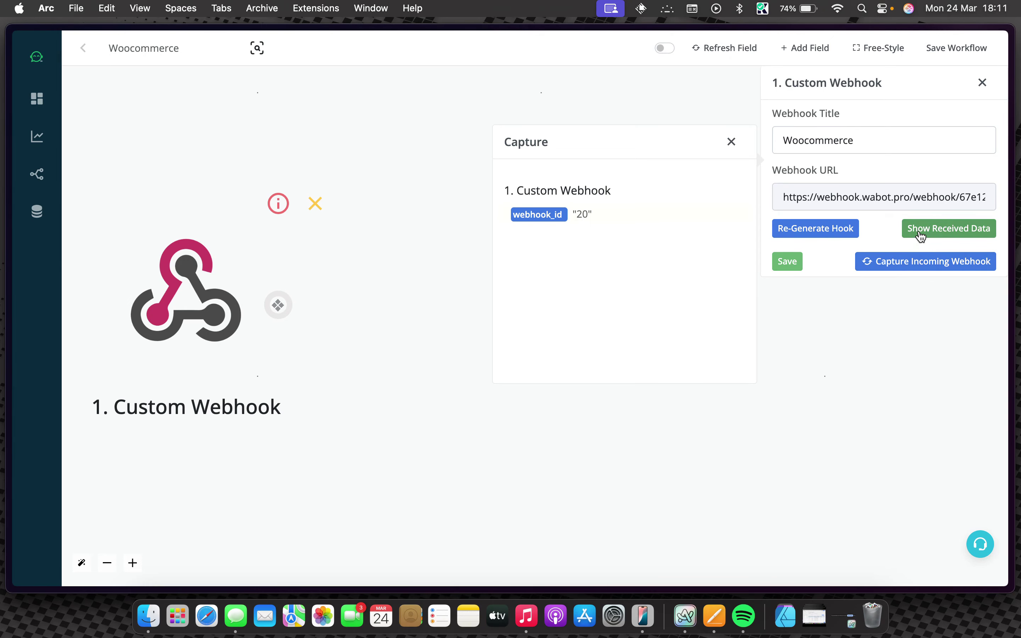
pyautogui.click(731, 142)
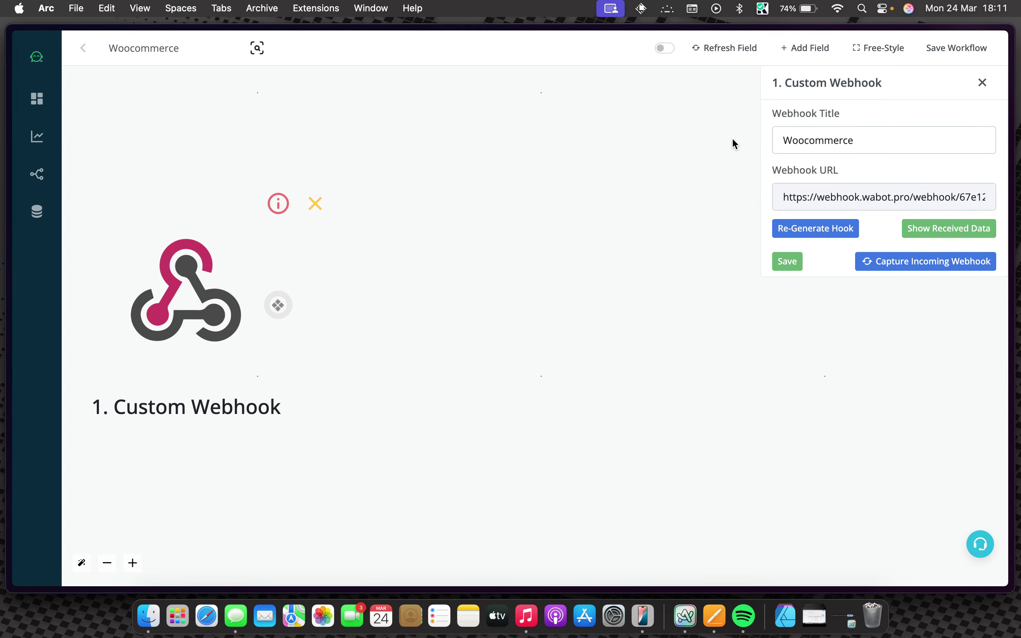
# Step: Start capturing a new incoming webhook in Wabot, and switch back to WordPress to visit the online store
pyautogui.click(902, 265)
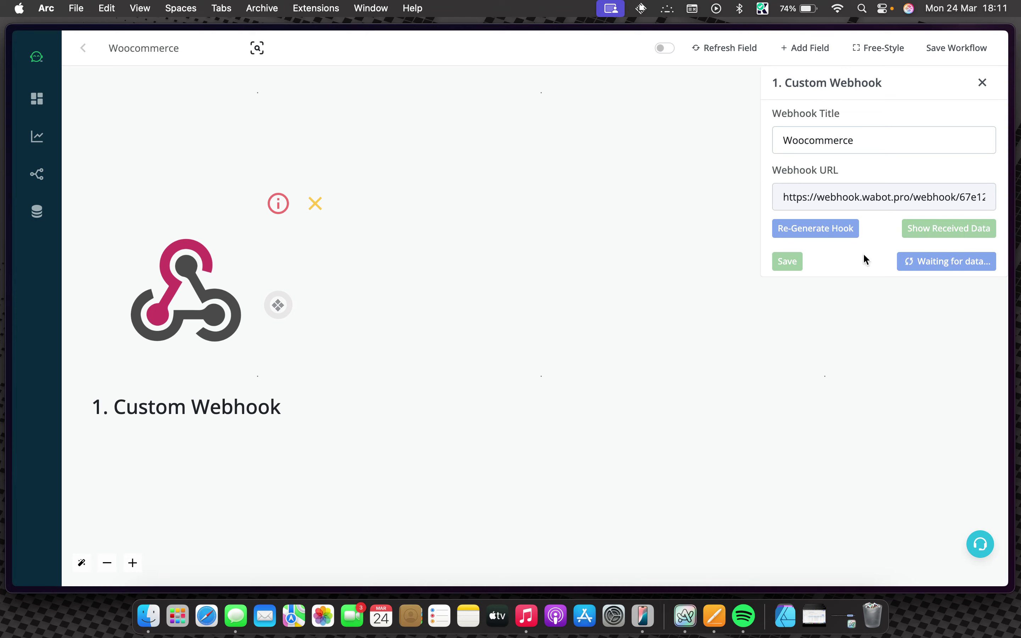
pyautogui.moveTo(5, 465)
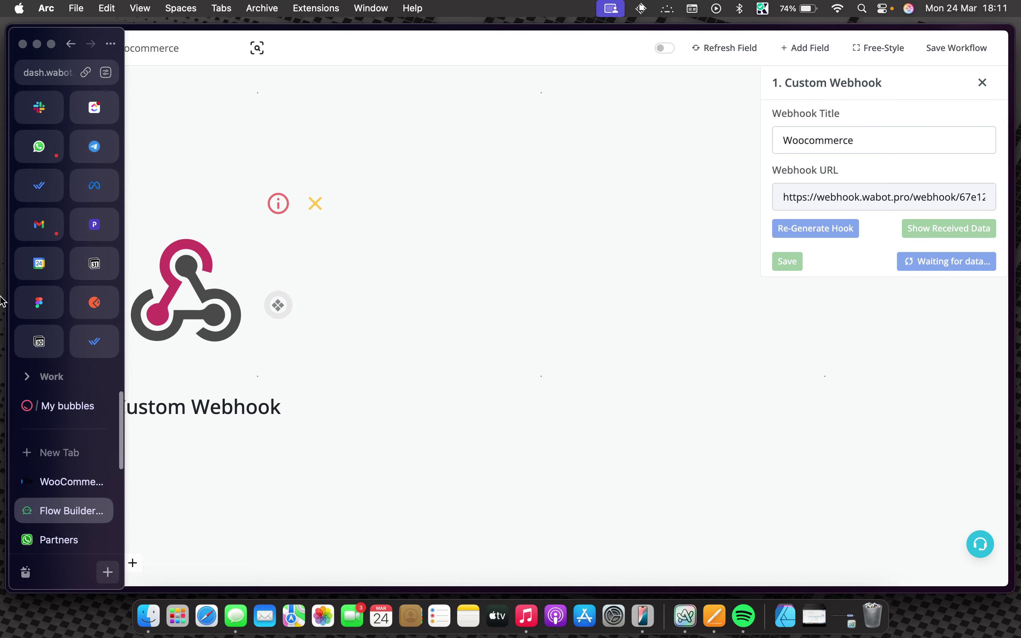
pyautogui.click(46, 485)
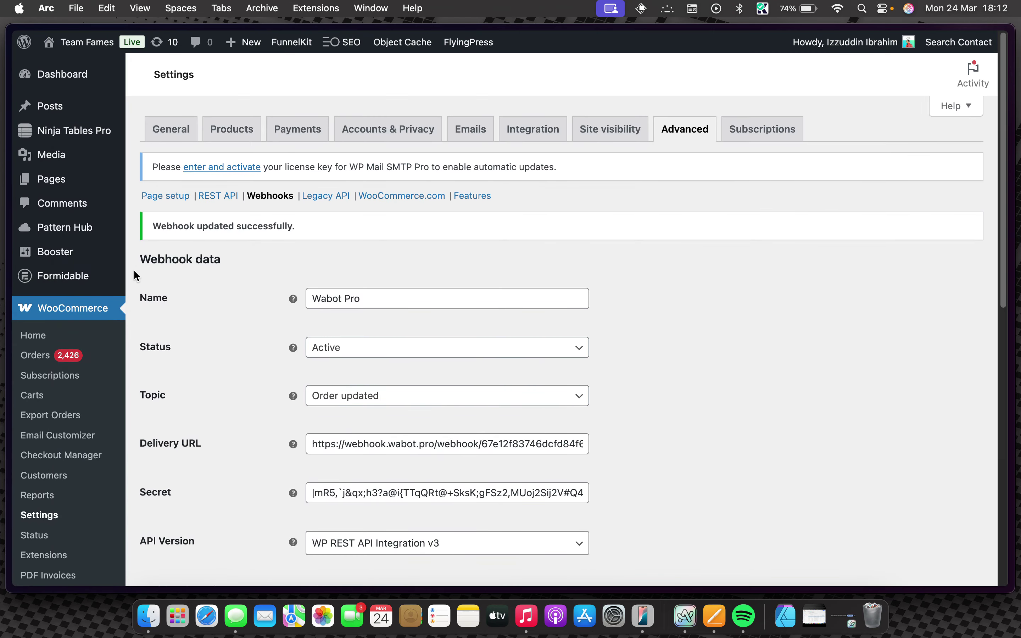
pyautogui.moveTo(80, 42)
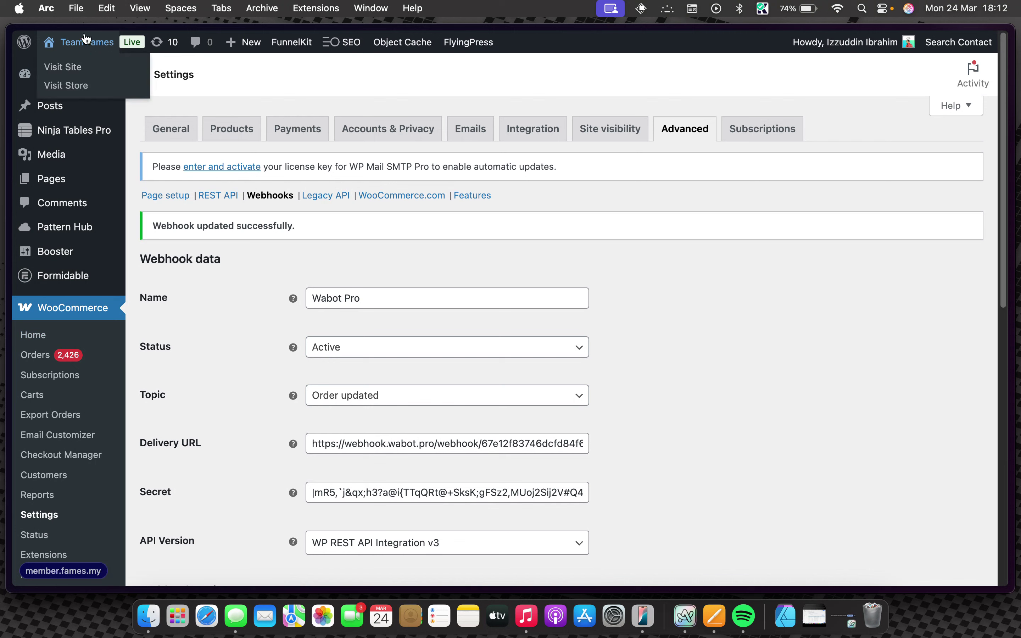
pyautogui.click(85, 86)
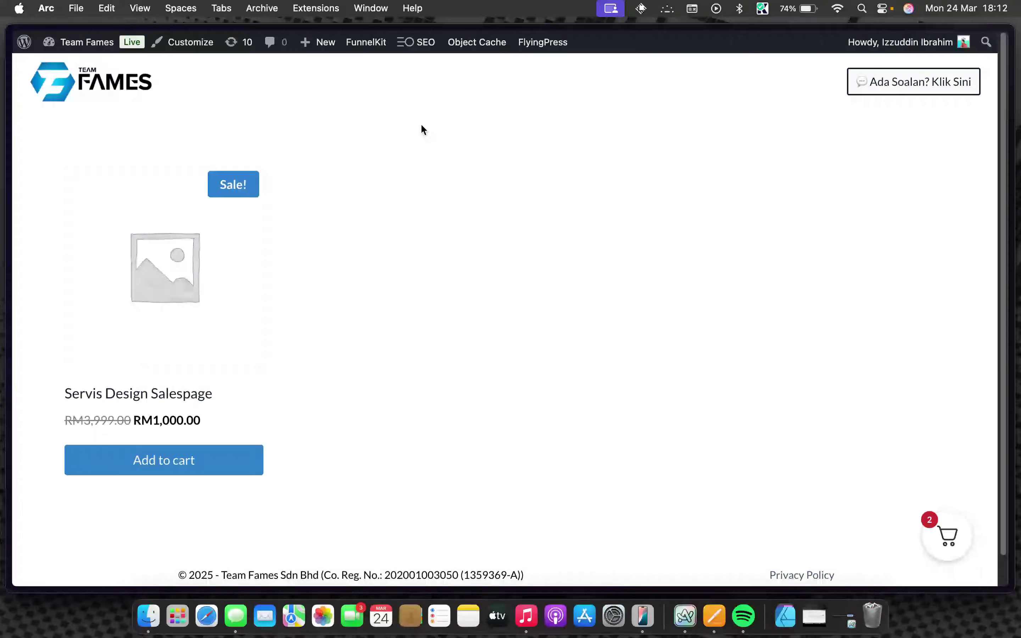
# Step: Add the Servis Design Salespage product to the cart and check out, placing the order with Billplz as payment method
pyautogui.click(207, 469)
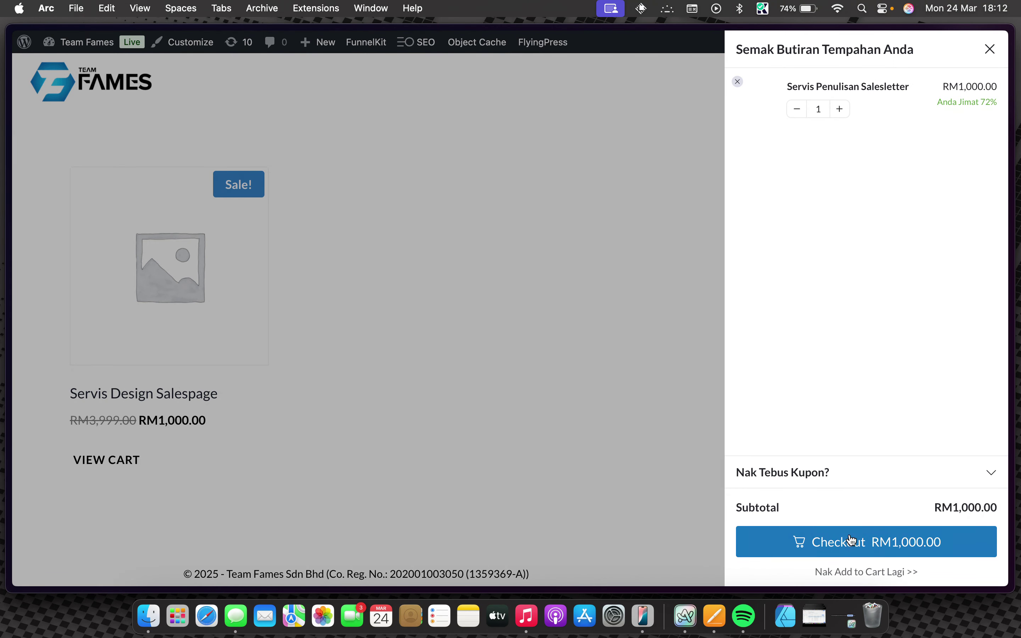
pyautogui.click(817, 542)
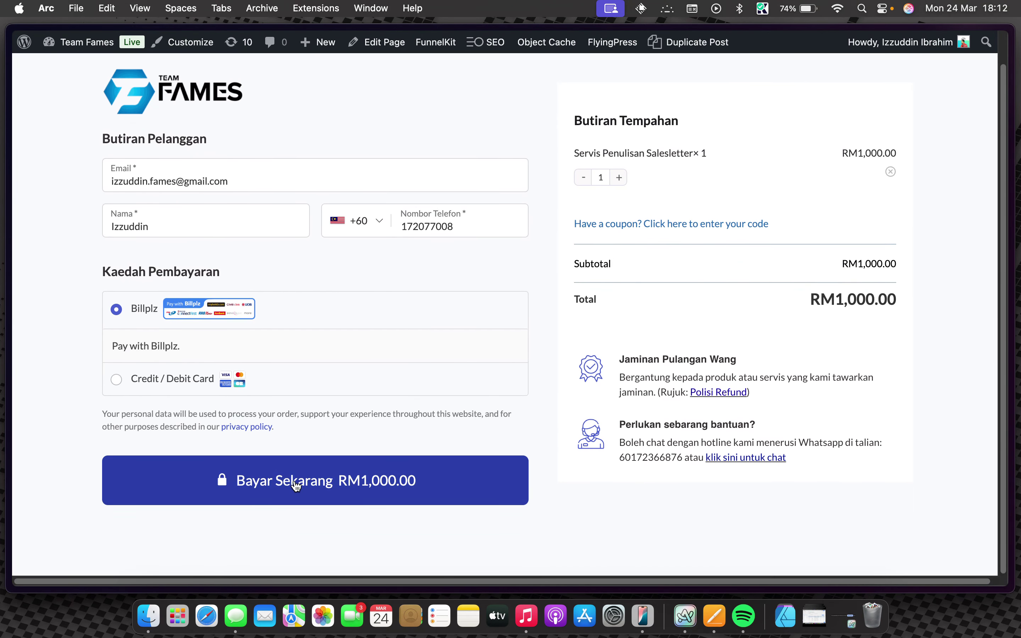
pyautogui.click(295, 481)
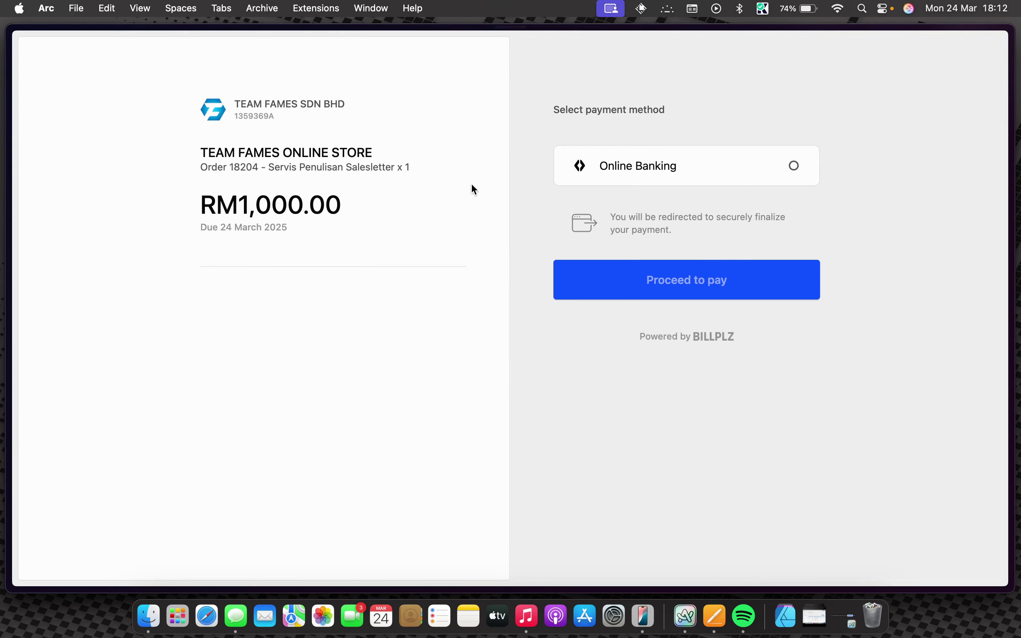
# Step: Switch to the Wabot flow builder and check whether the order data has been captured
pyautogui.moveTo(3, 296)
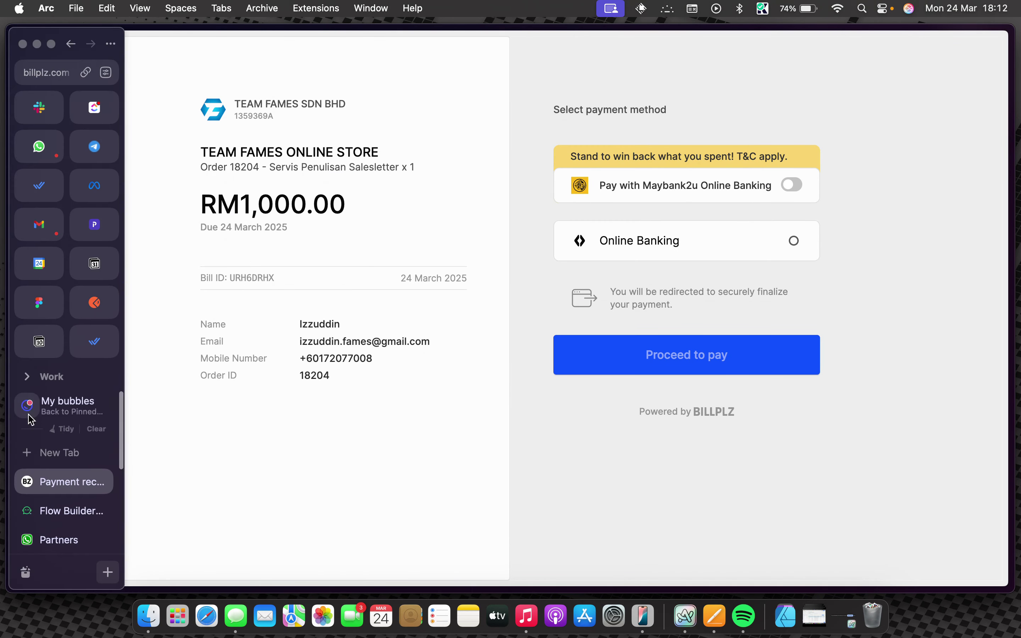
pyautogui.click(54, 525)
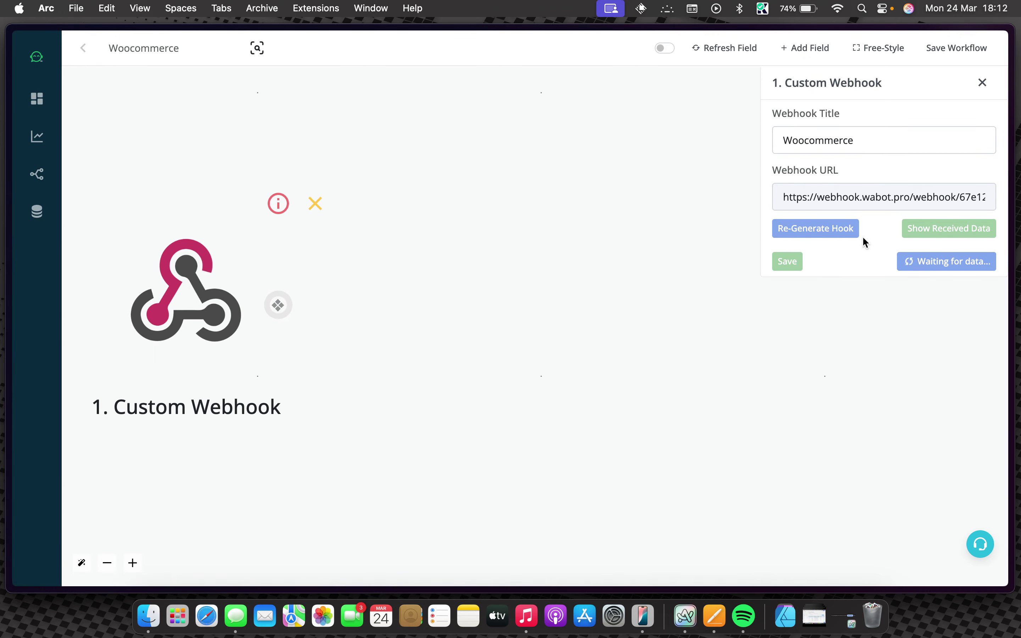
# Step: Return from the Billplz payment page to the store's WordPress dashboard and open the WooCommerce orders list
pyautogui.moveTo(4, 464)
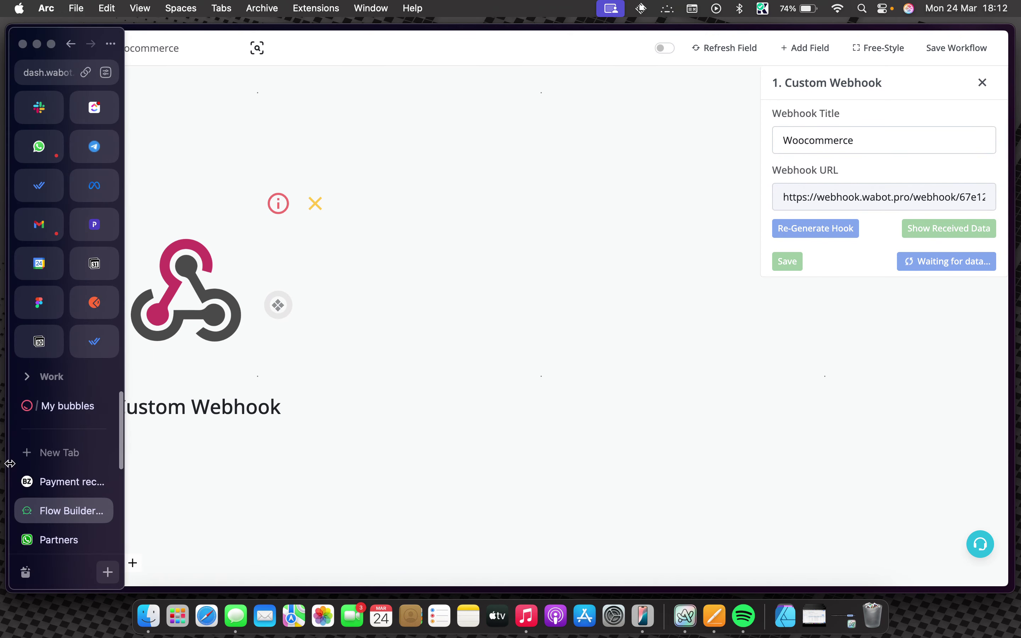
pyautogui.click(63, 483)
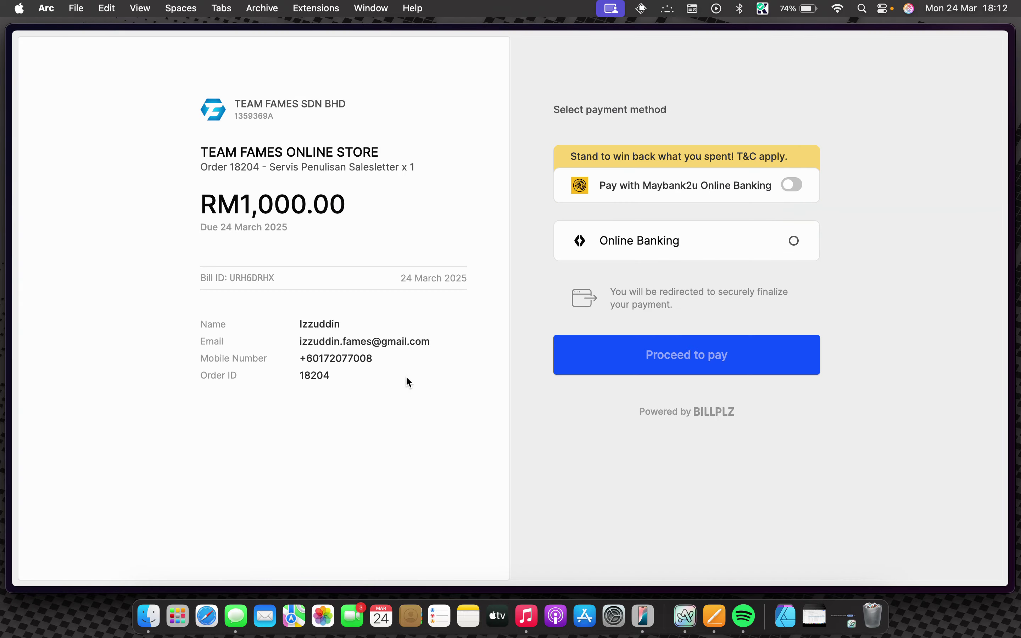
pyautogui.hscroll(-5, 353, 245)
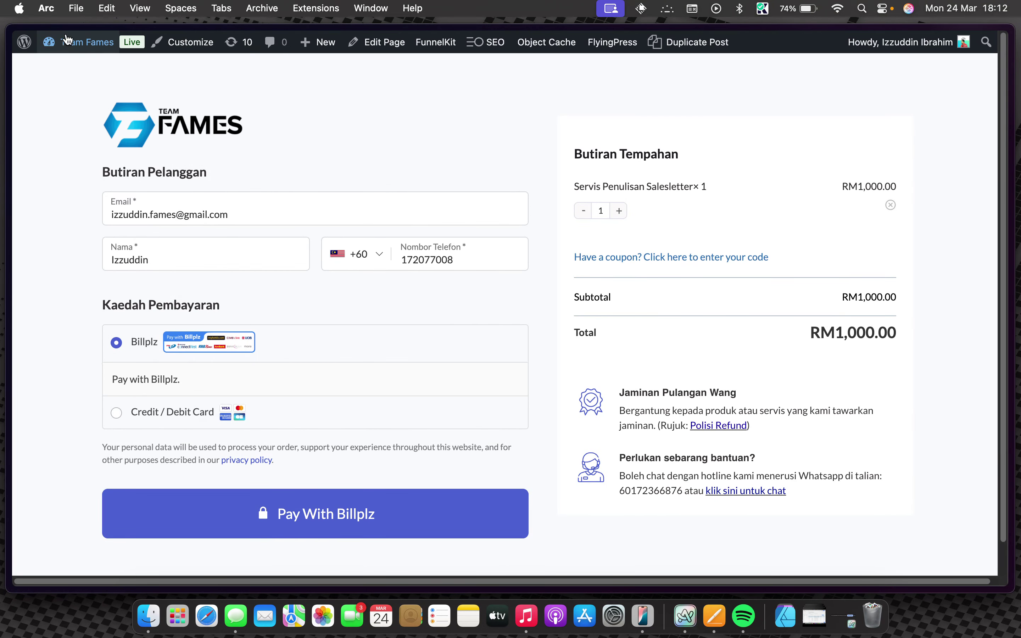
pyautogui.moveTo(69, 68)
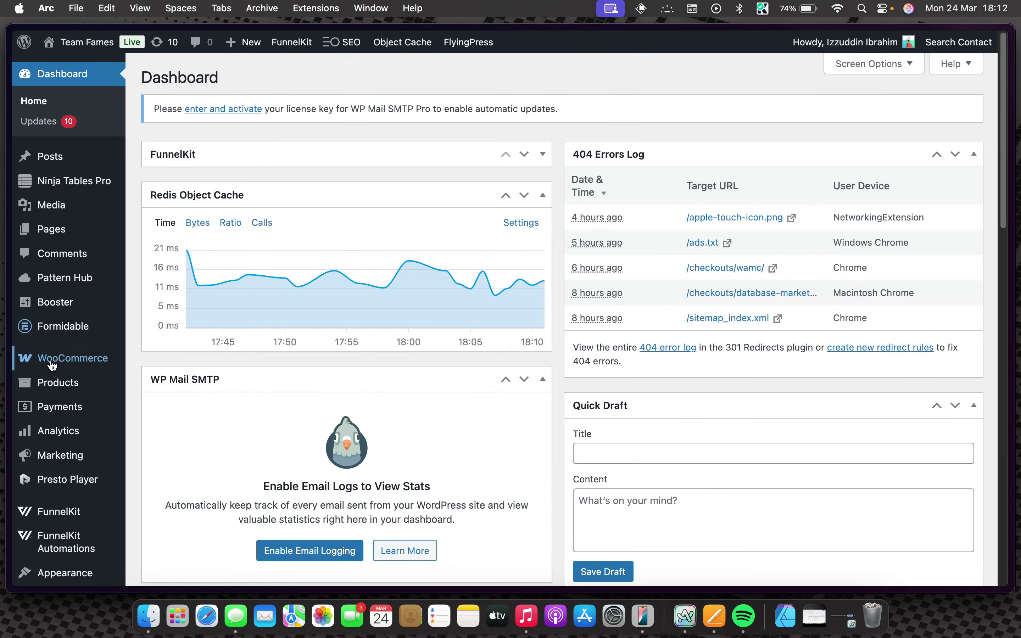
pyautogui.moveTo(69, 359)
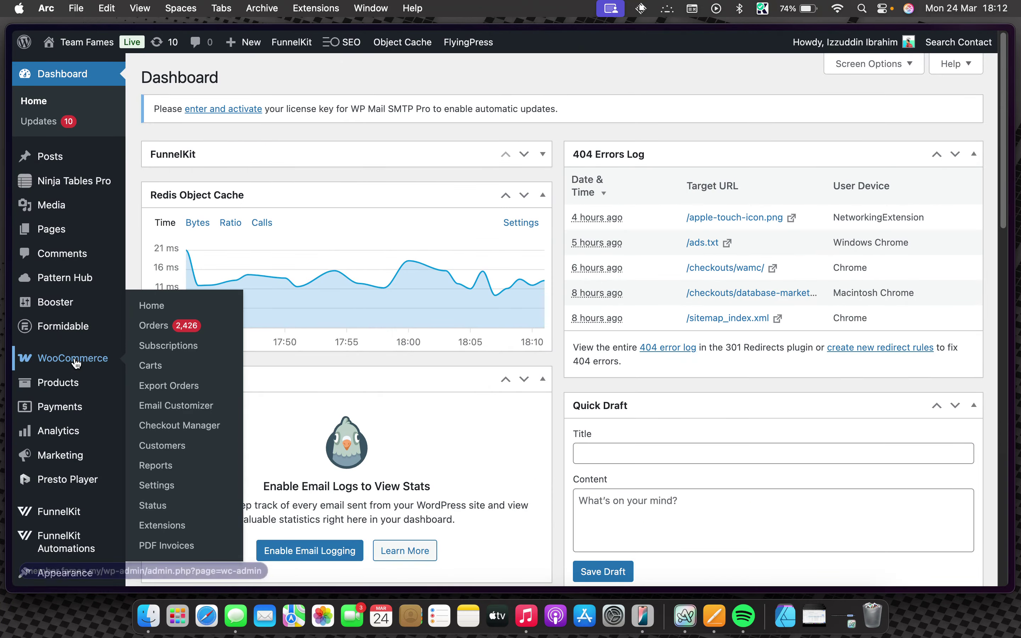
pyautogui.click(165, 326)
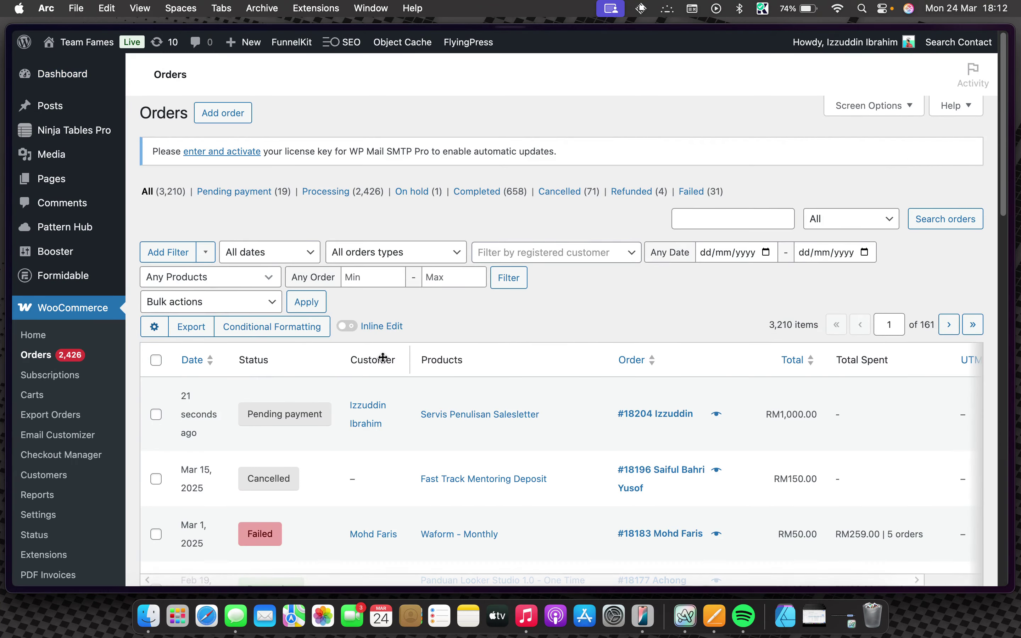
# Step: Open the newest pending-payment order, for Servis Penulisan Salesletter, from the orders list
pyautogui.scroll(-4, 382, 358)
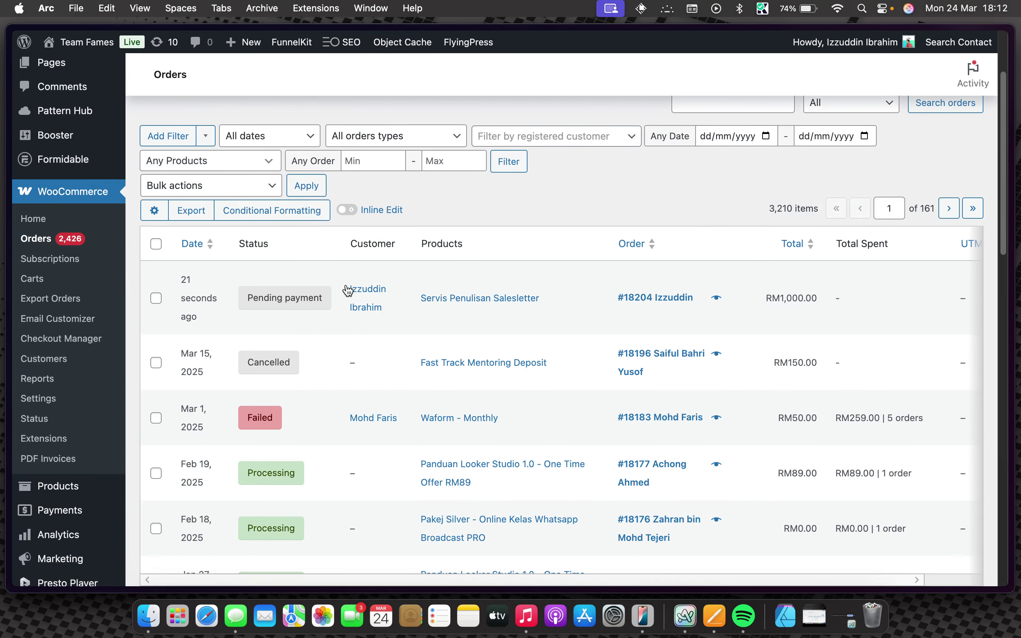
pyautogui.moveTo(289, 303)
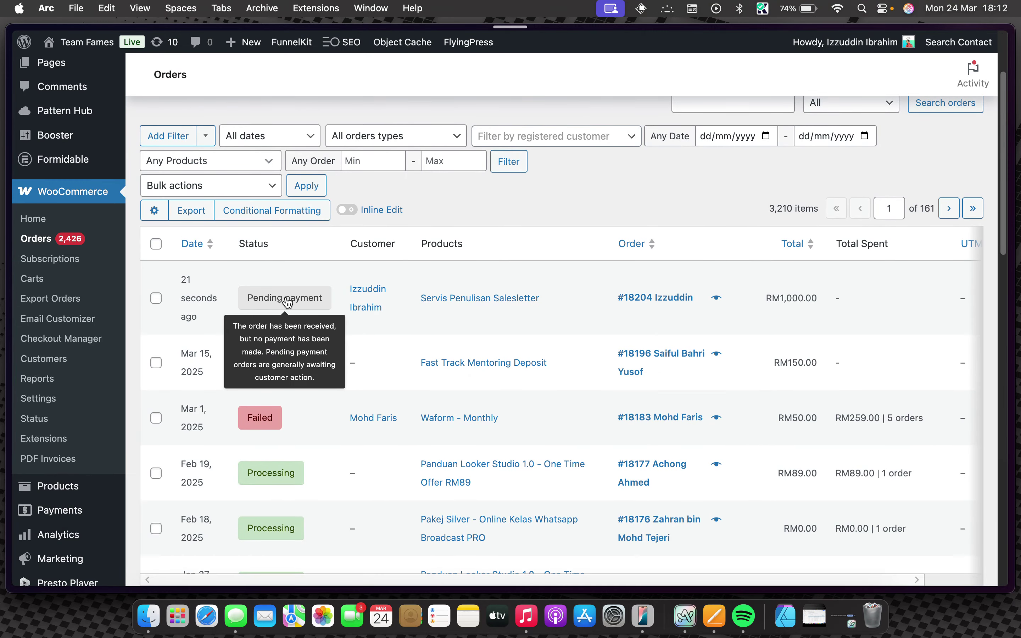
pyautogui.click(288, 301)
# Step: Set the order's status to Draft and update the order
pyautogui.scroll(-2, 260, 262)
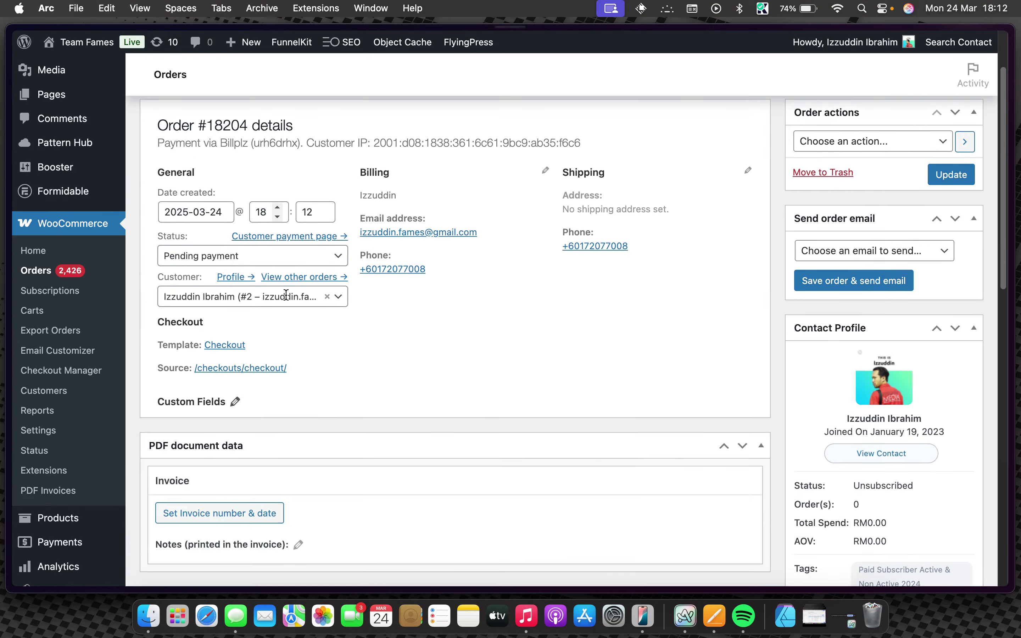
pyautogui.click(261, 259)
pyautogui.scroll(-3, 267, 317)
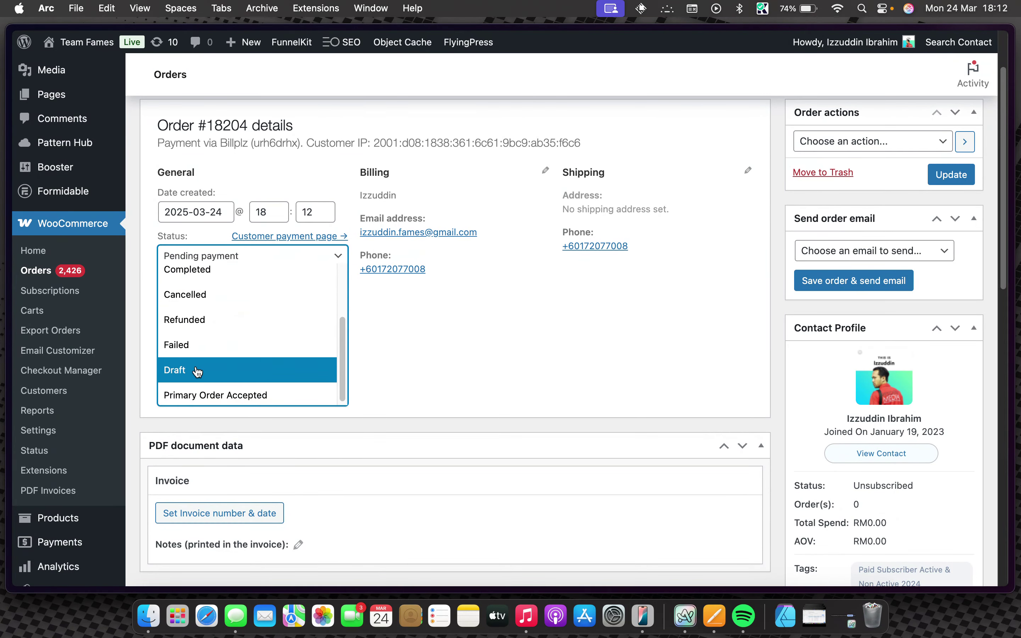
pyautogui.scroll(3, 200, 363)
pyautogui.scroll(-1, 200, 355)
pyautogui.scroll(-2, 201, 355)
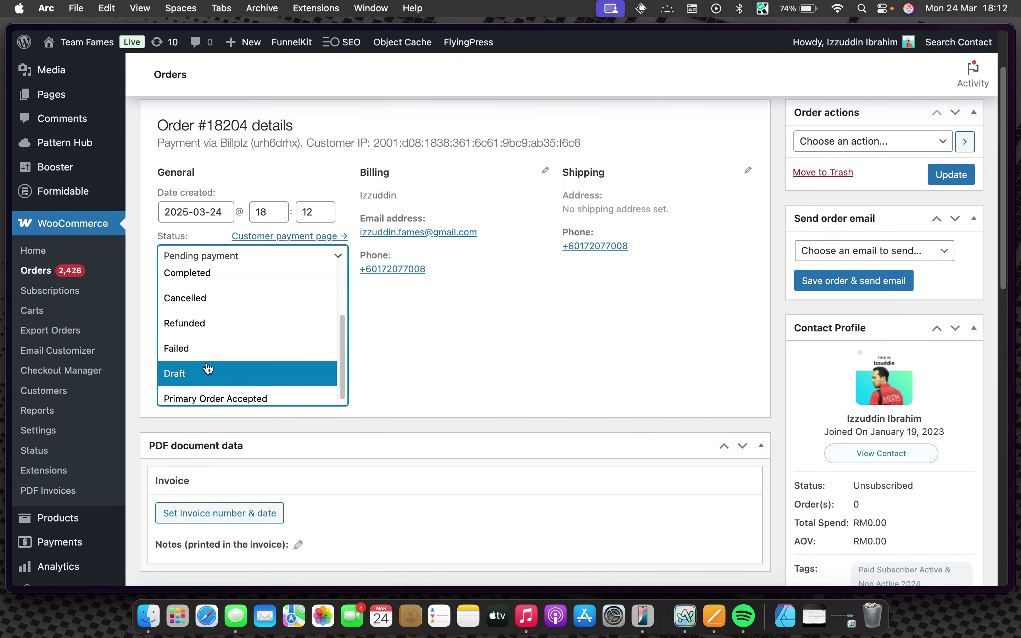
pyautogui.click(206, 373)
pyautogui.click(951, 174)
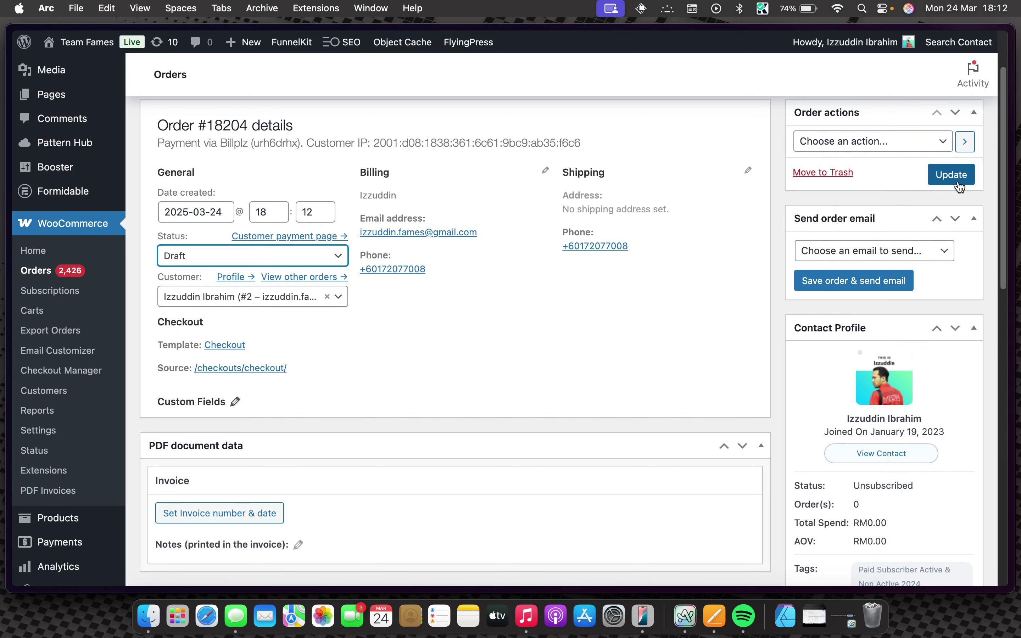
pyautogui.scroll(1, 671, 288)
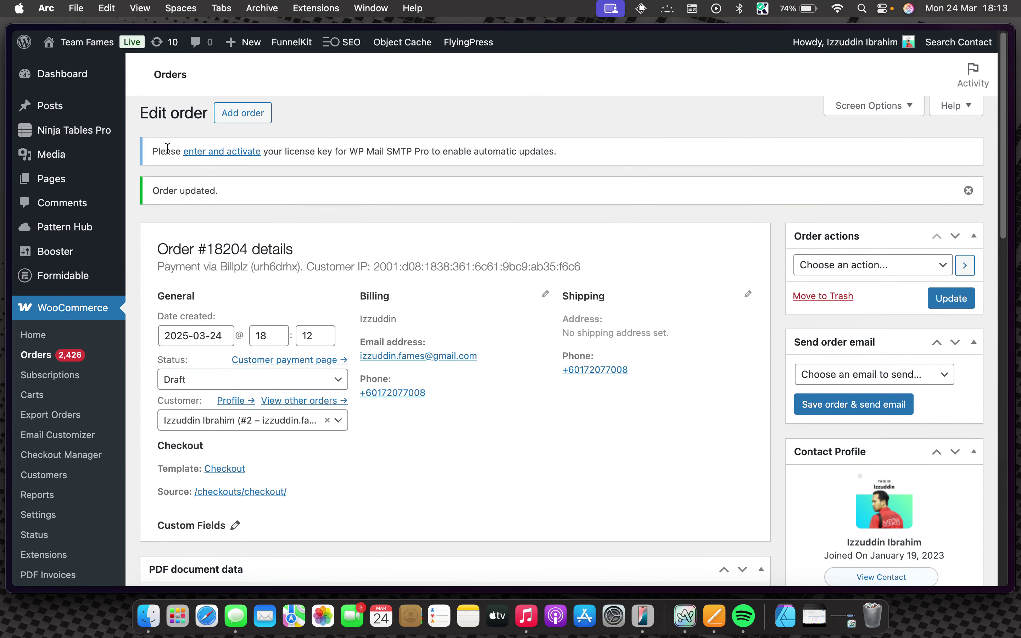
# Step: Switch to the Wabot flow builder and show the order data received by the custom webhook
pyautogui.moveTo(2, 390)
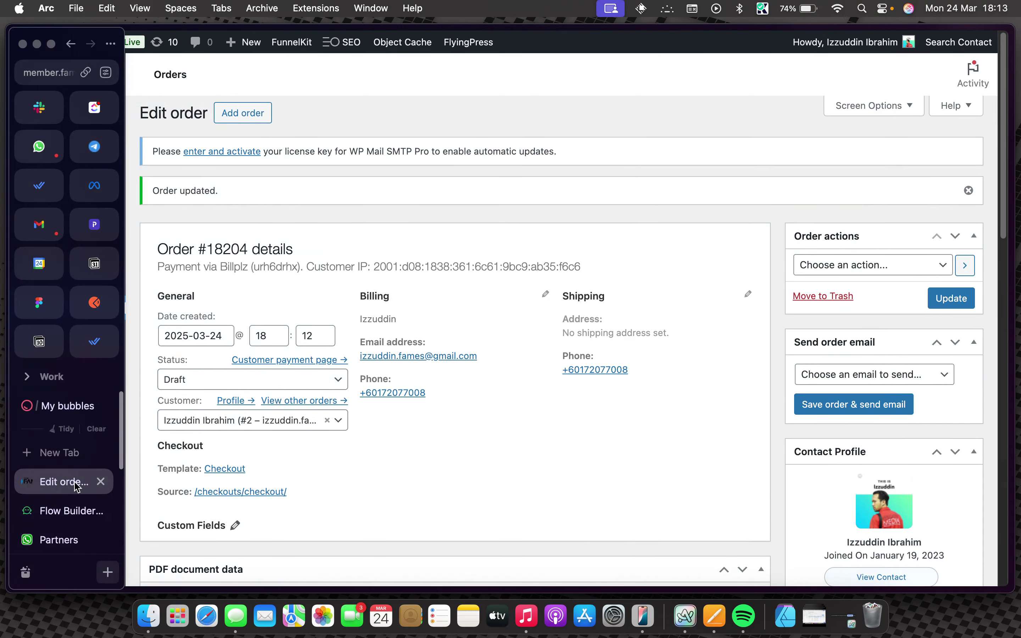
pyautogui.click(25, 513)
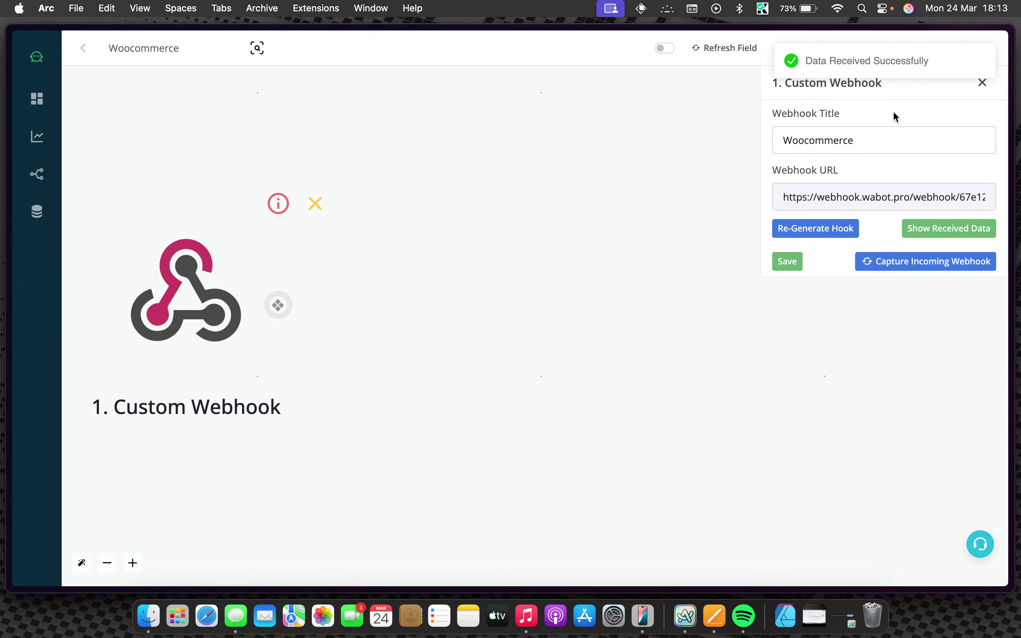
pyautogui.click(927, 233)
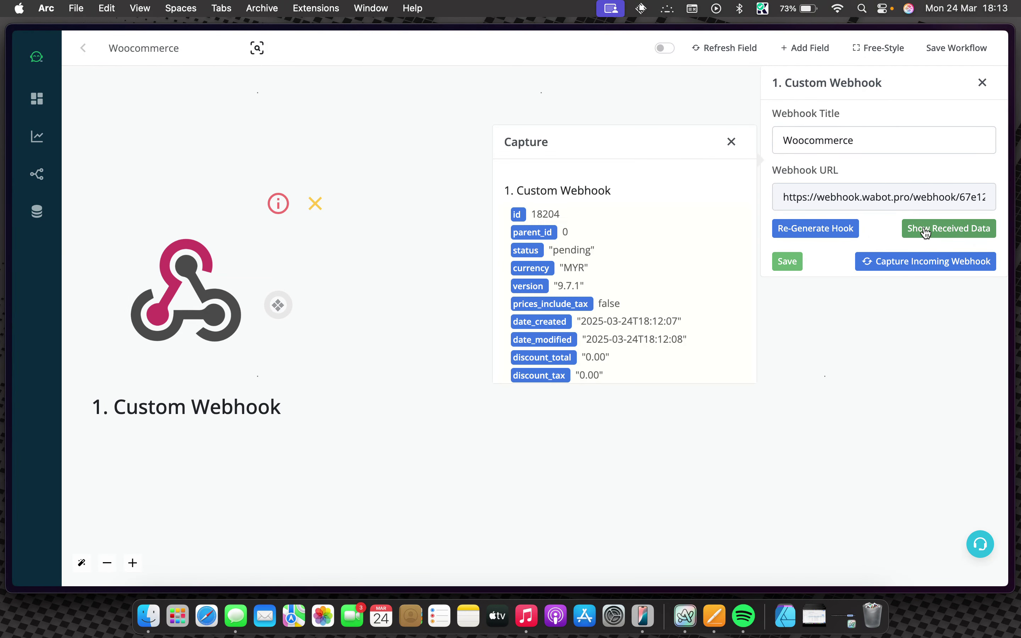
# Step: Review the captured order data, including its status field, and save the custom webhook step
pyautogui.scroll(-4, 575, 290)
pyautogui.scroll(-6, 575, 290)
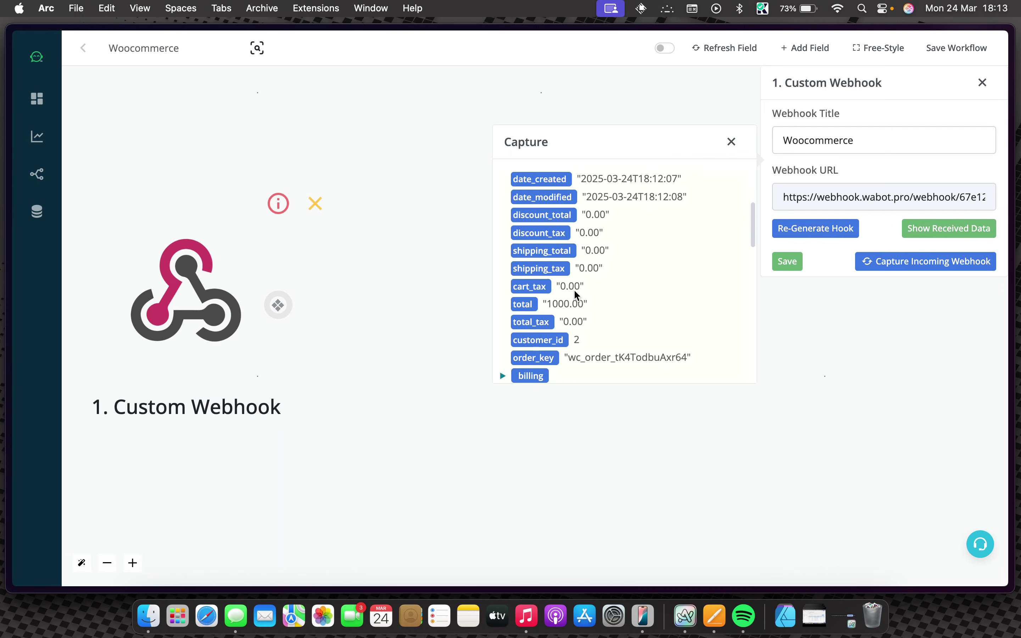
pyautogui.scroll(-10, 575, 294)
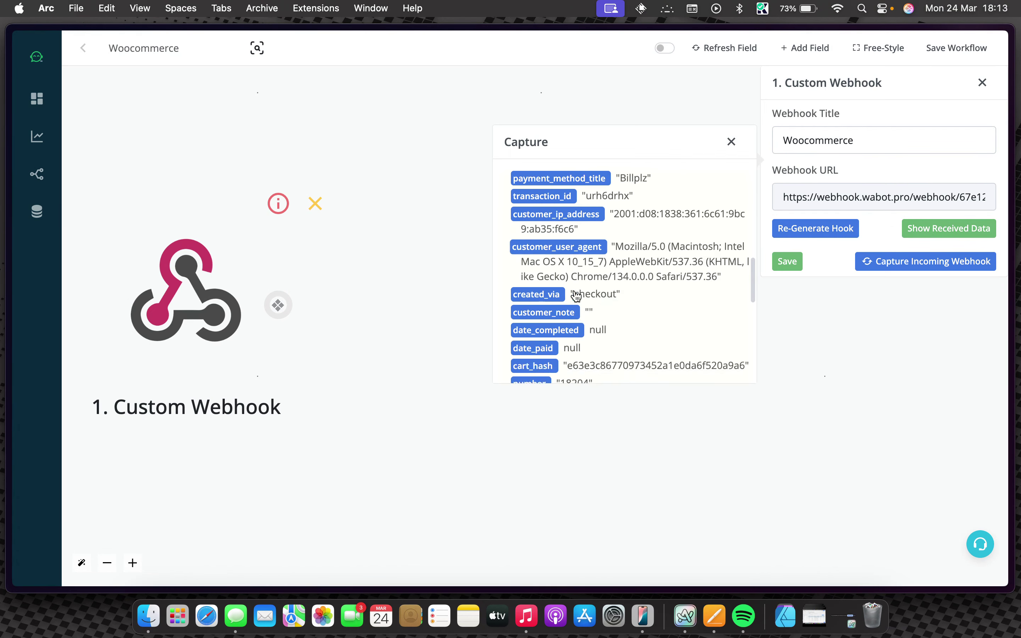
pyautogui.scroll(20, 574, 289)
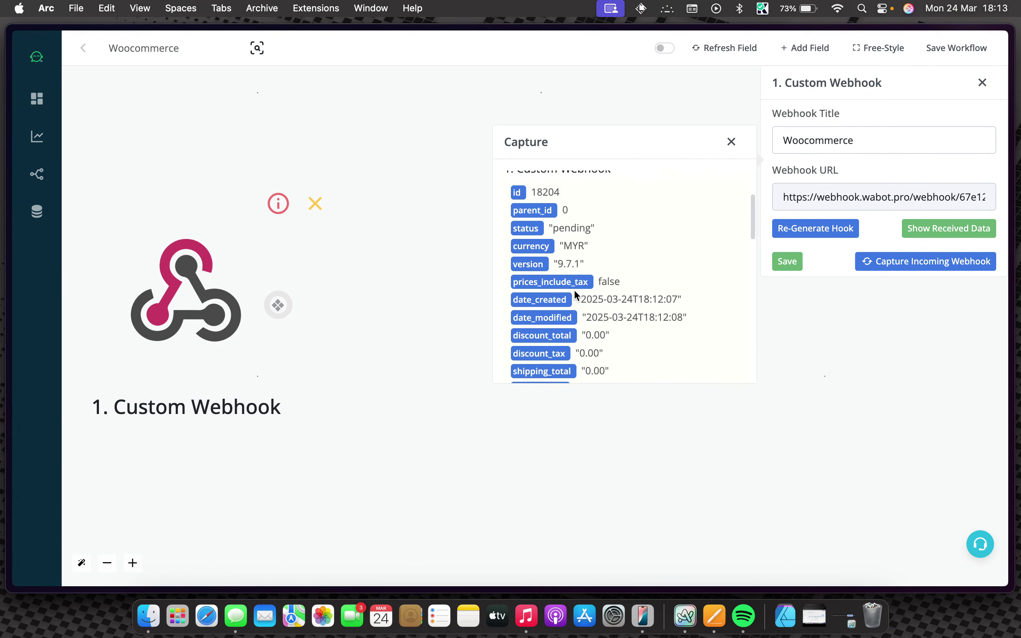
pyautogui.doubleClick(557, 246)
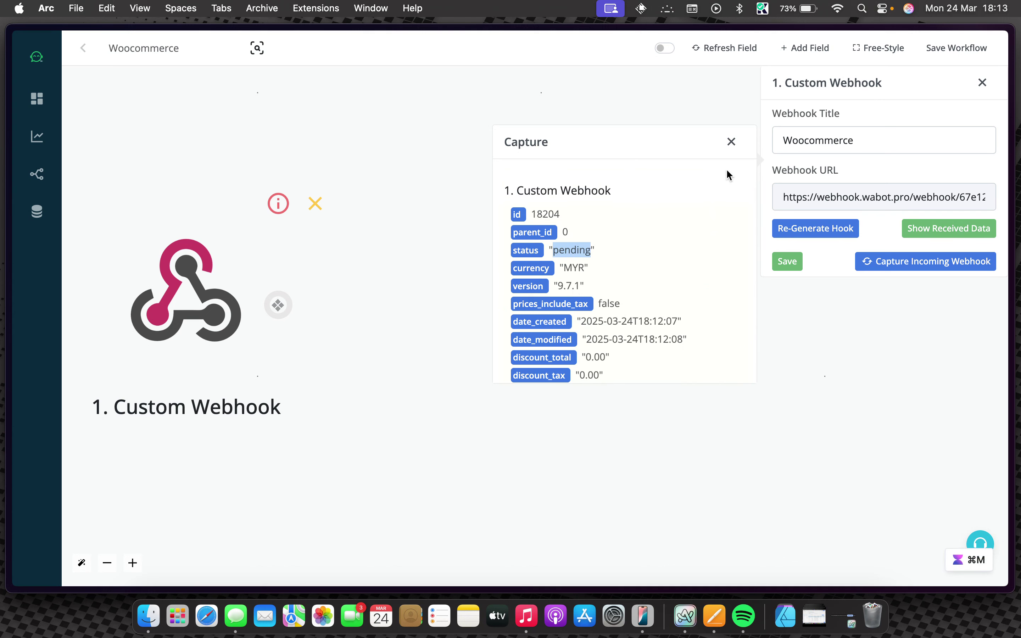
pyautogui.click(787, 262)
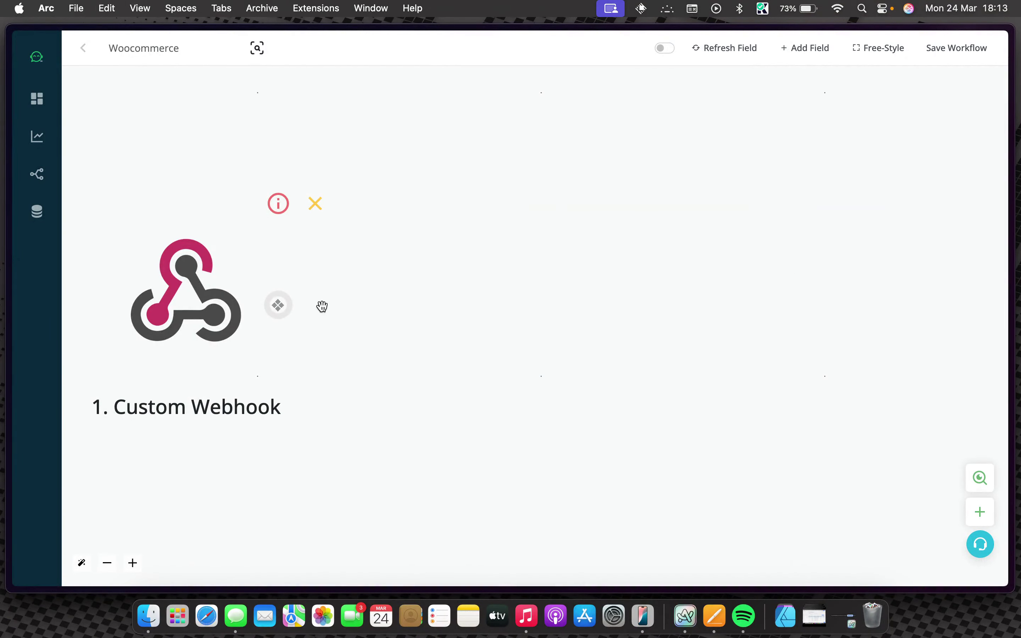
# Step: Add a CRM Send Template Message (V2) action connected after the custom webhook
pyautogui.click(278, 305)
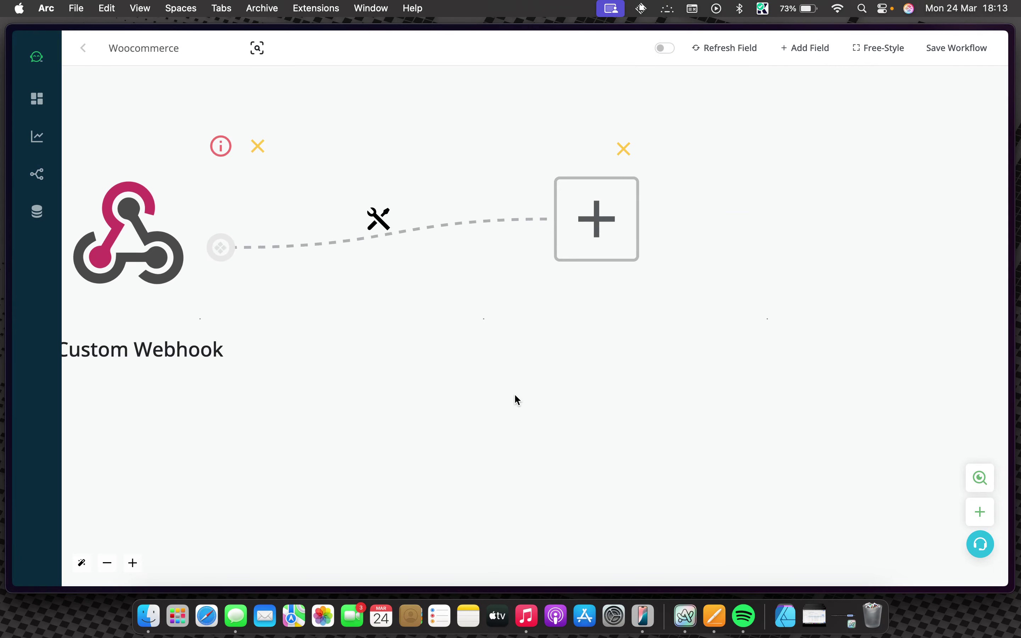
pyautogui.click(488, 224)
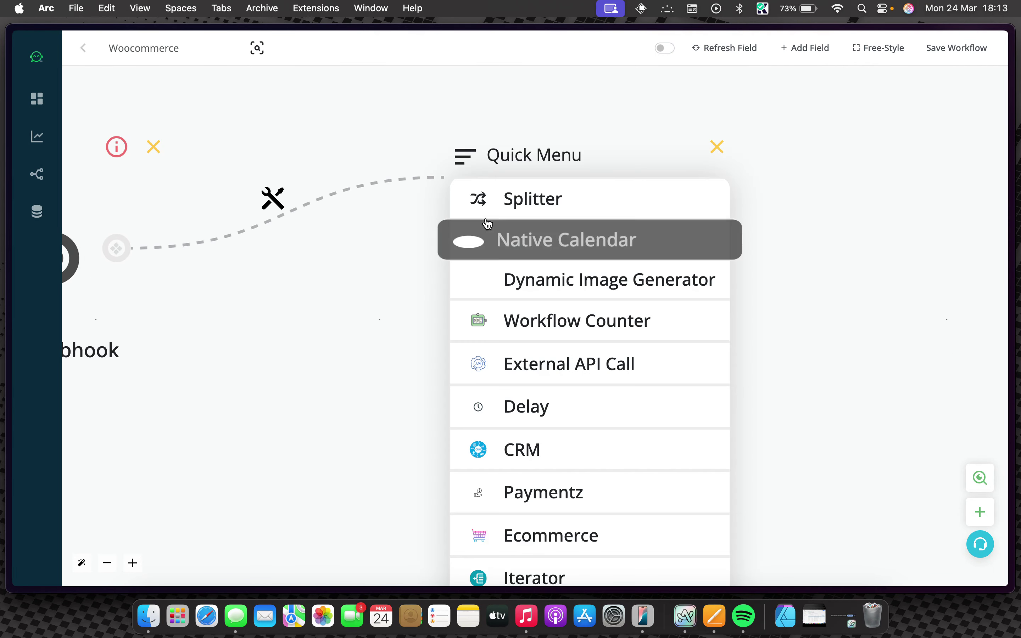
pyautogui.moveTo(387, 381); pyautogui.dragTo(408, 266)
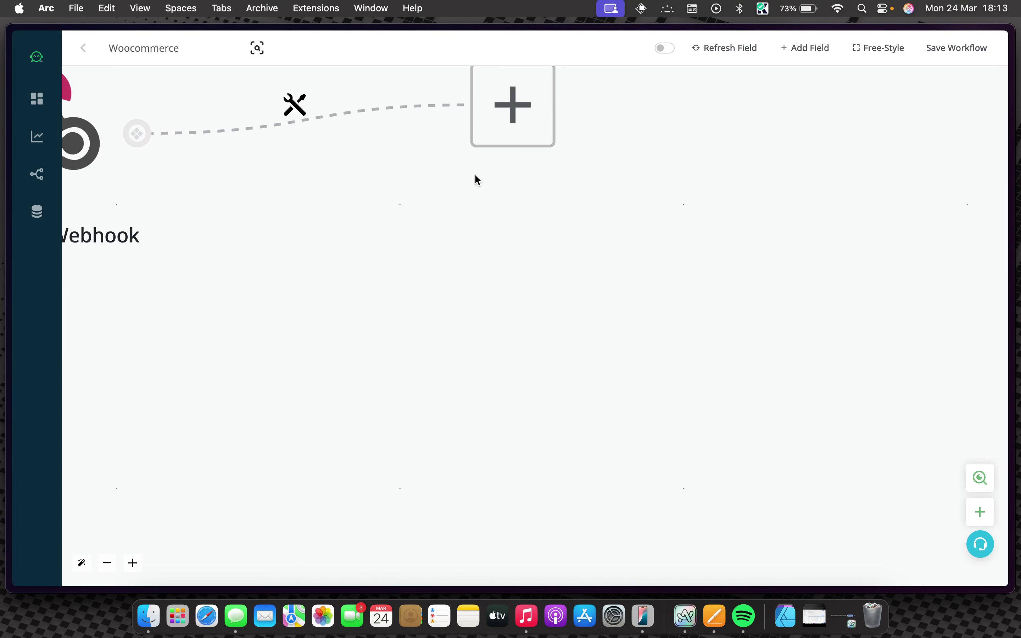
pyautogui.click(491, 137)
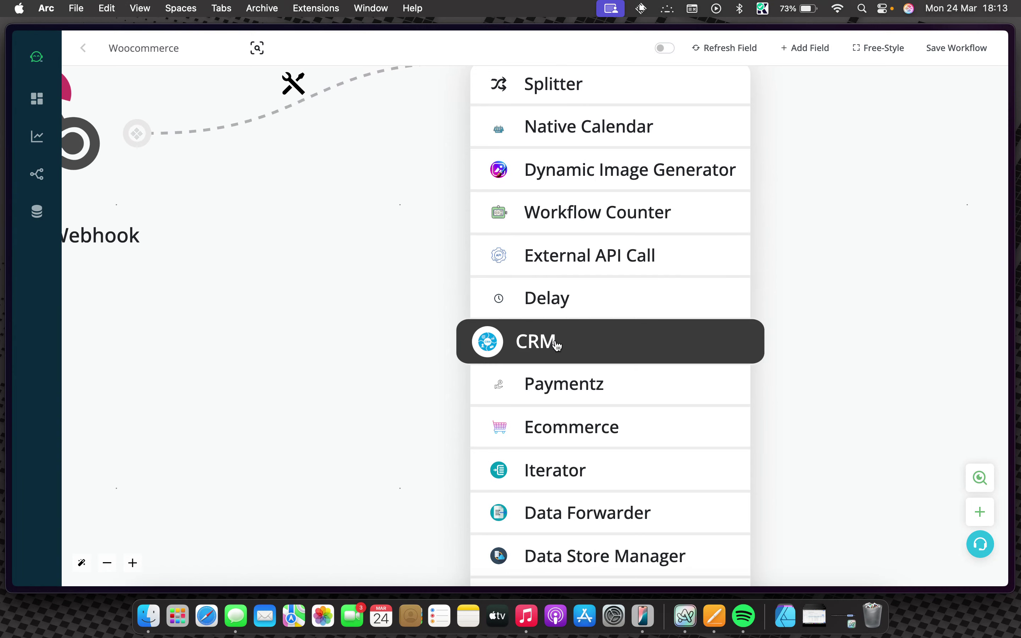
pyautogui.click(538, 343)
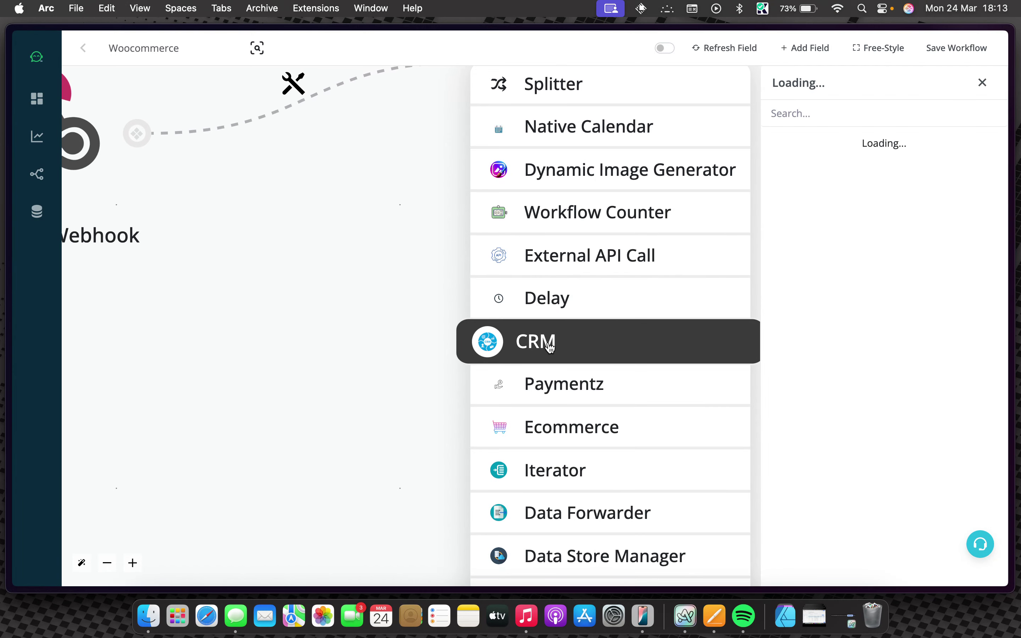
pyautogui.scroll(-1, 924, 321)
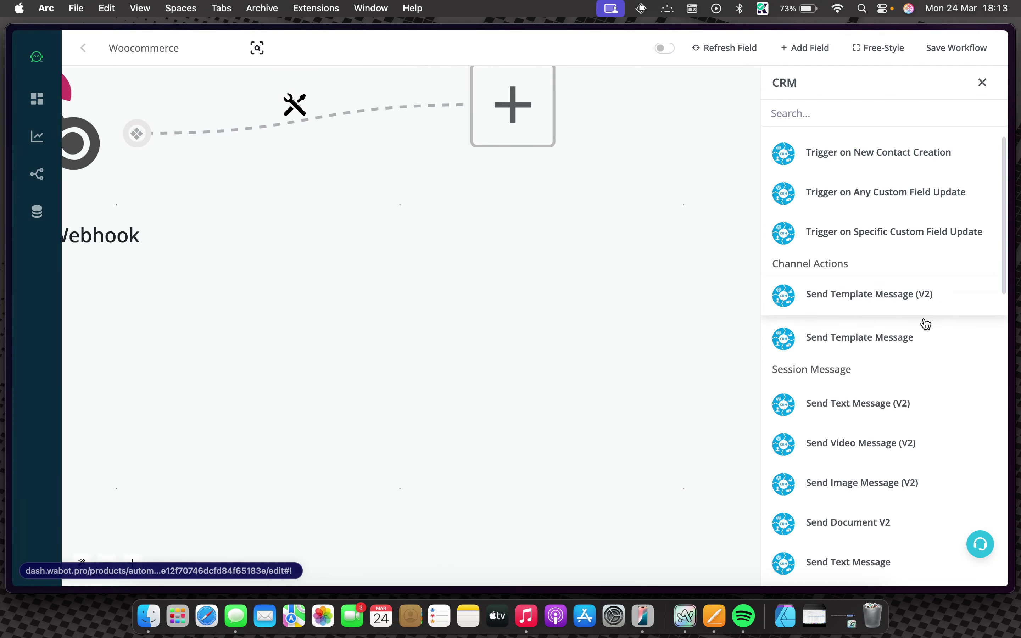
pyautogui.click(843, 297)
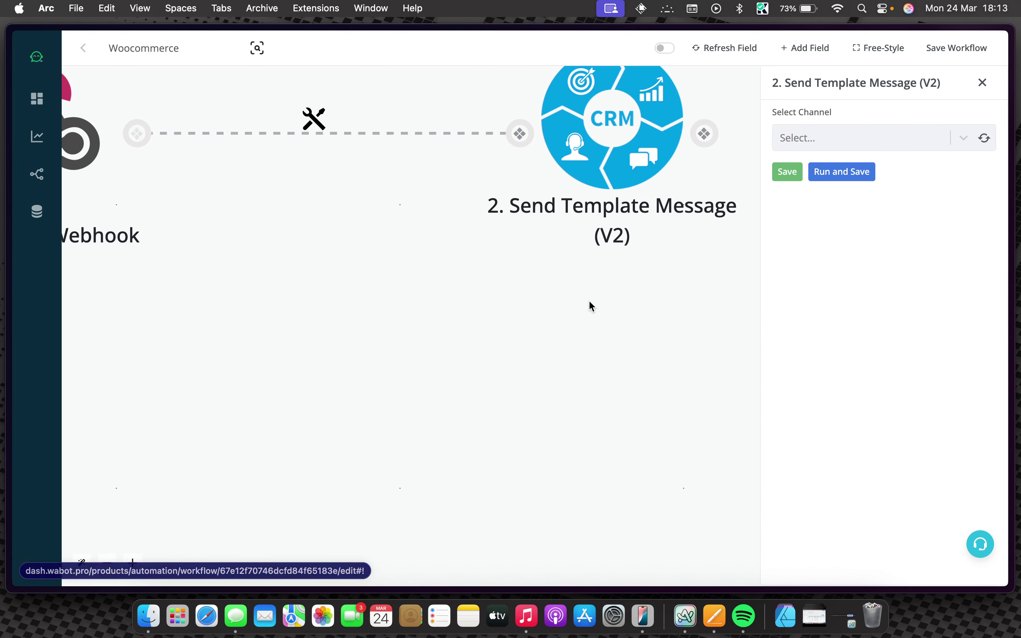
# Step: Set the channel of the Send Template Message (V2) action to Wabot
pyautogui.moveTo(593, 307); pyautogui.dragTo(417, 410)
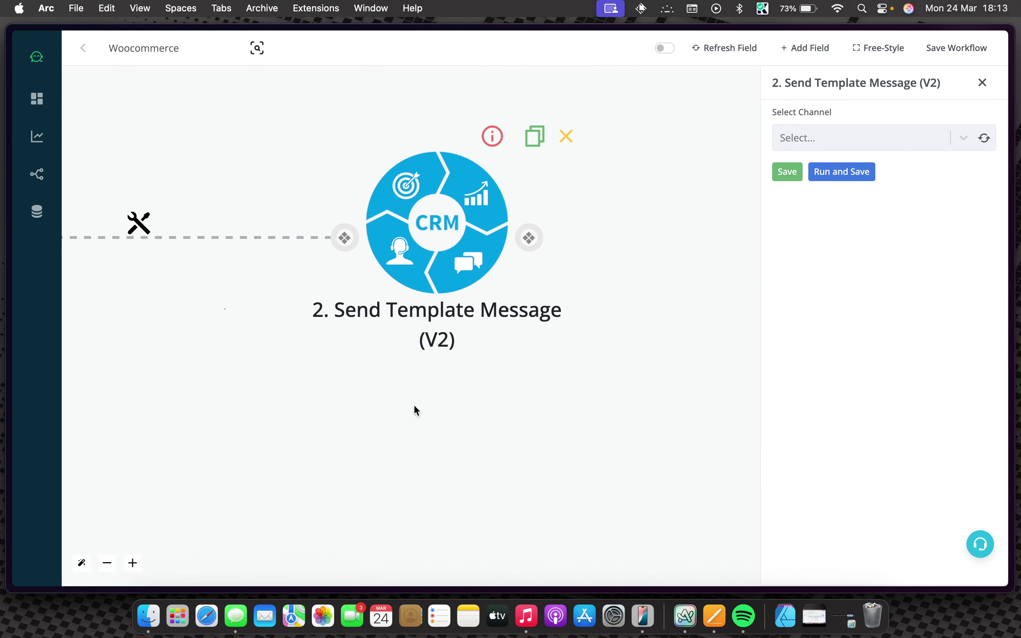
pyautogui.click(991, 142)
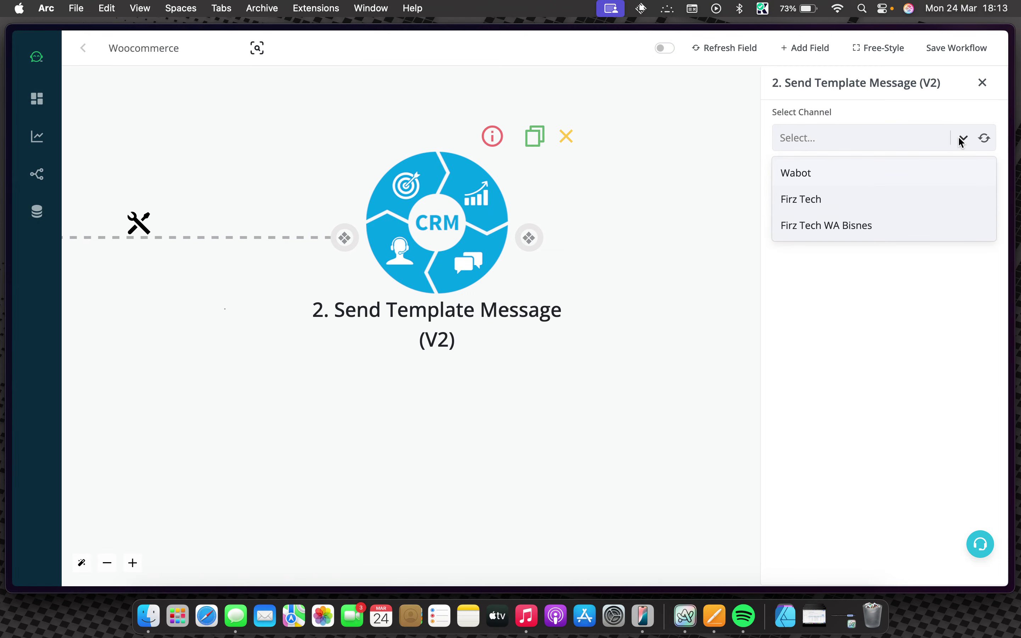
pyautogui.click(789, 177)
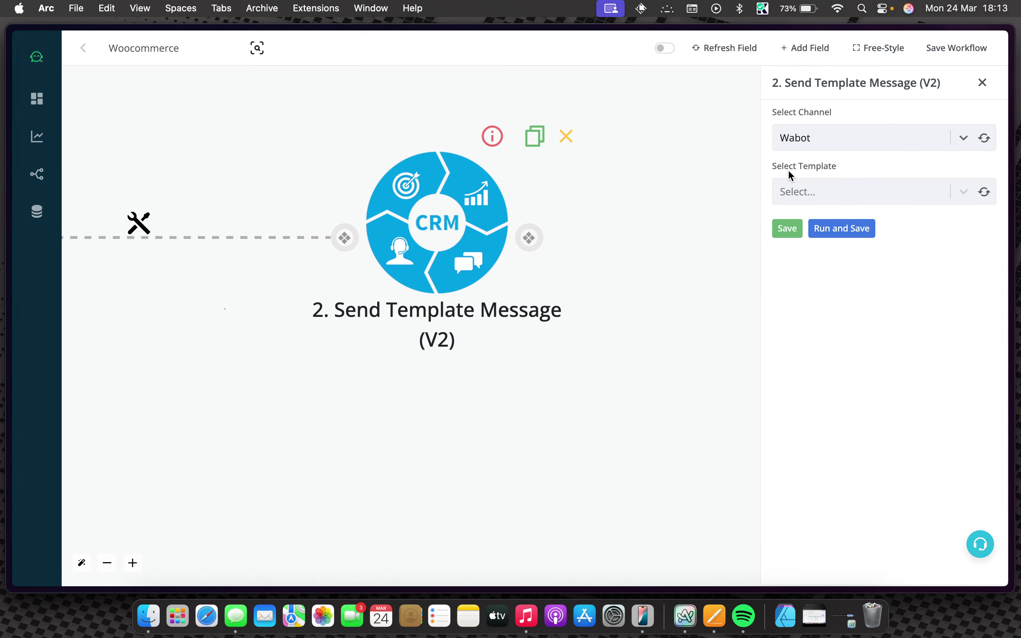
# Step: Refresh the available message templates and select skrip_login_details_wabot en
pyautogui.click(985, 193)
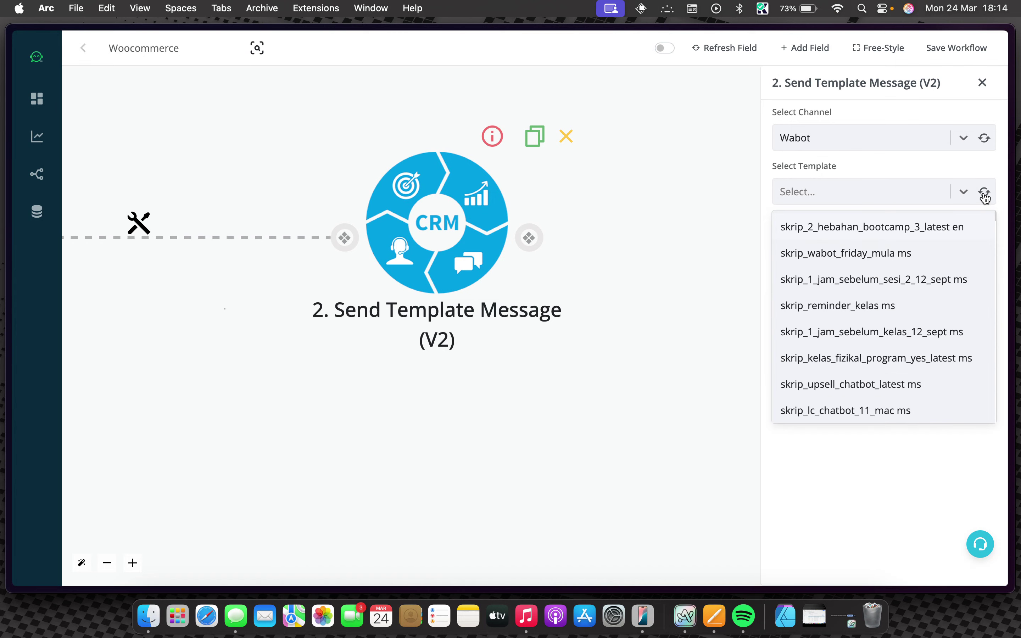
pyautogui.scroll(-5, 958, 293)
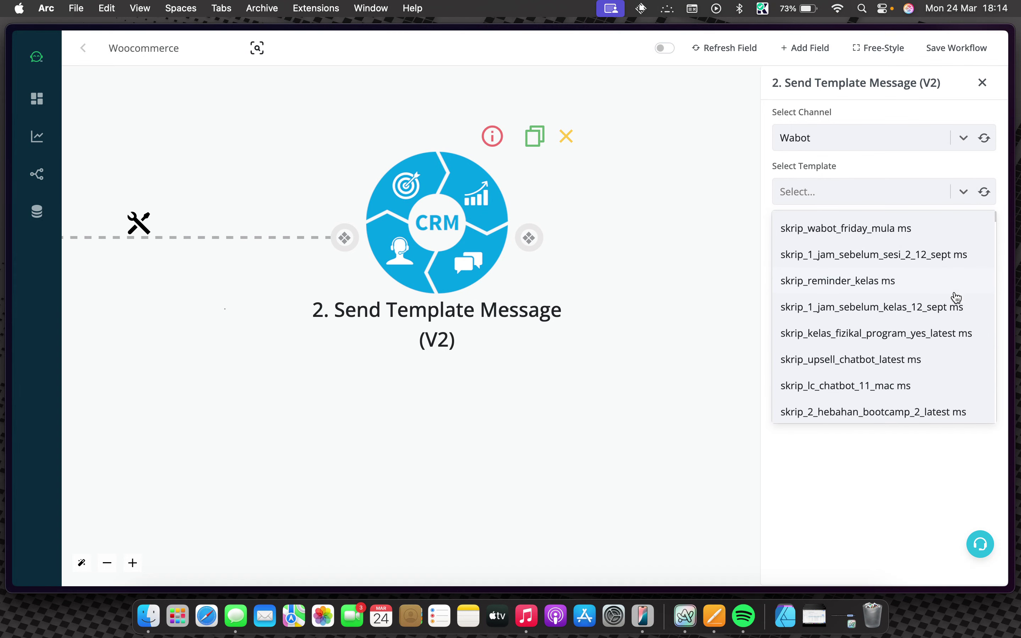
pyautogui.scroll(-7, 958, 297)
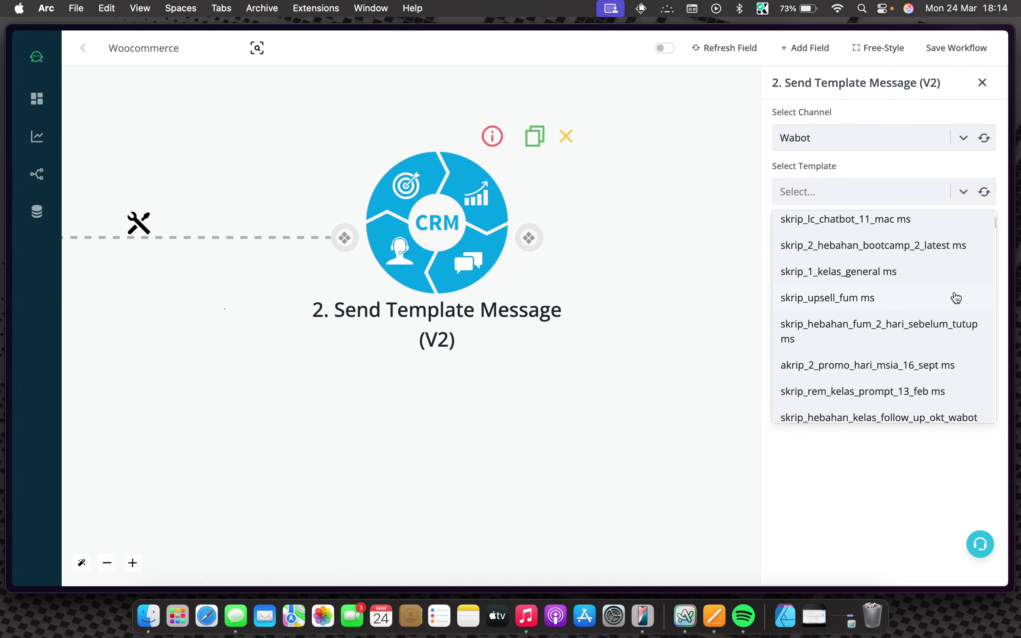
pyautogui.scroll(-6, 957, 298)
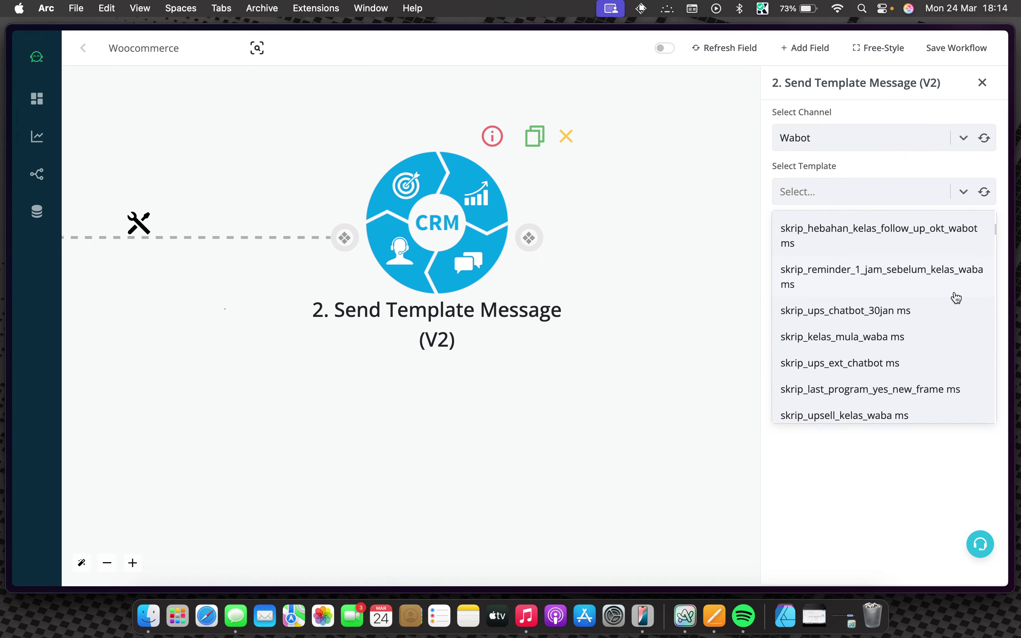
pyautogui.scroll(-7, 957, 297)
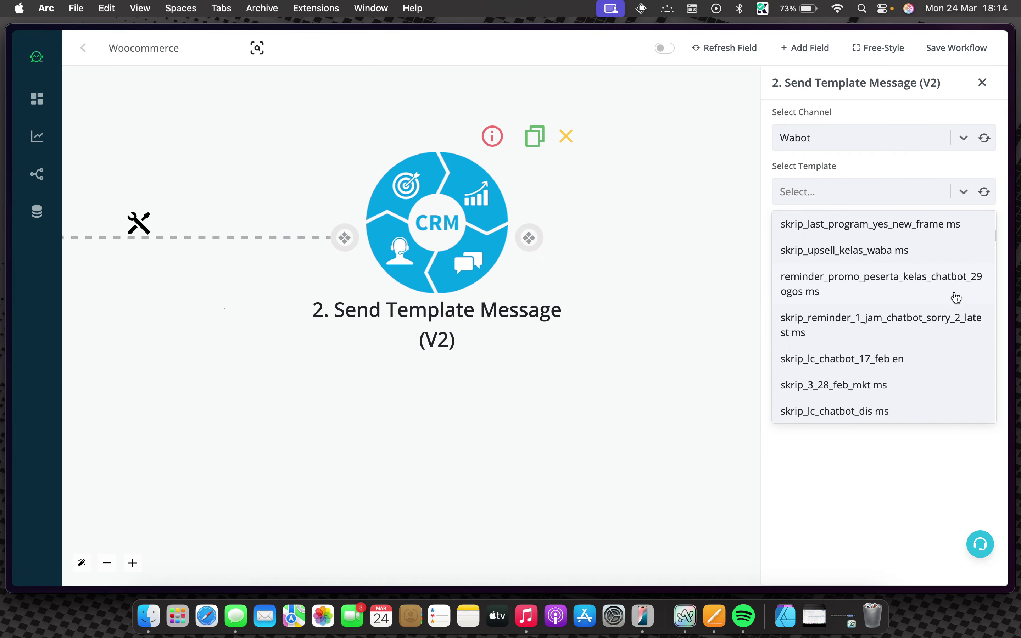
pyautogui.scroll(-8, 957, 298)
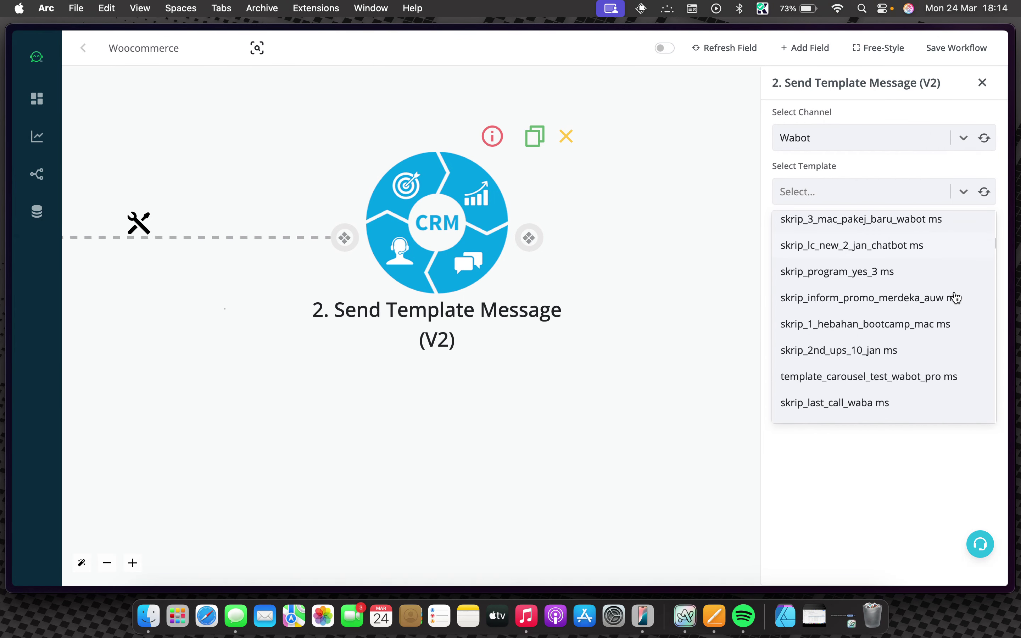
pyautogui.scroll(-6, 957, 297)
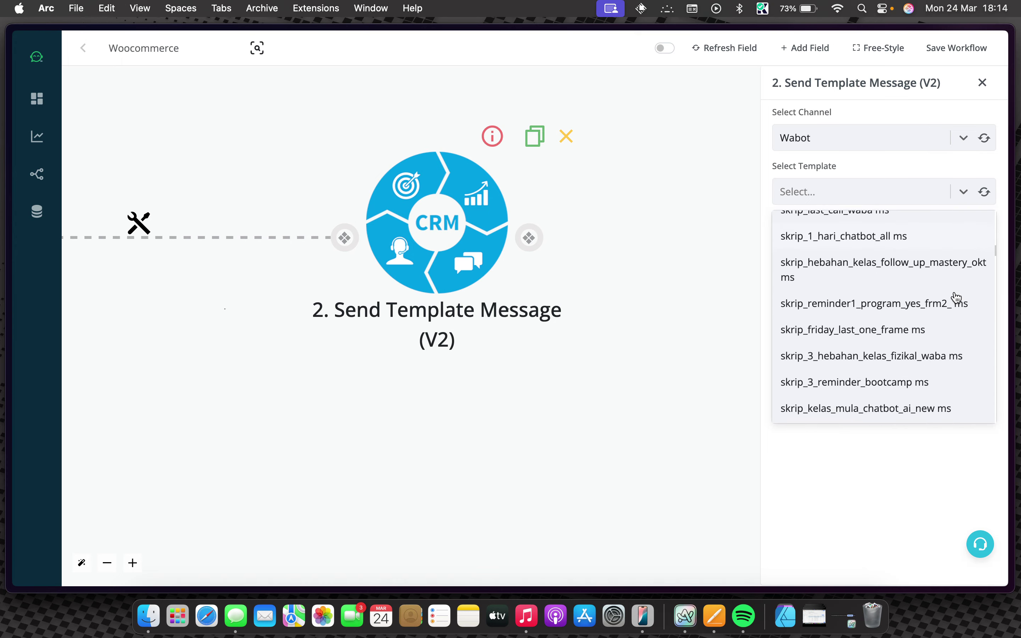
pyautogui.scroll(-12, 957, 297)
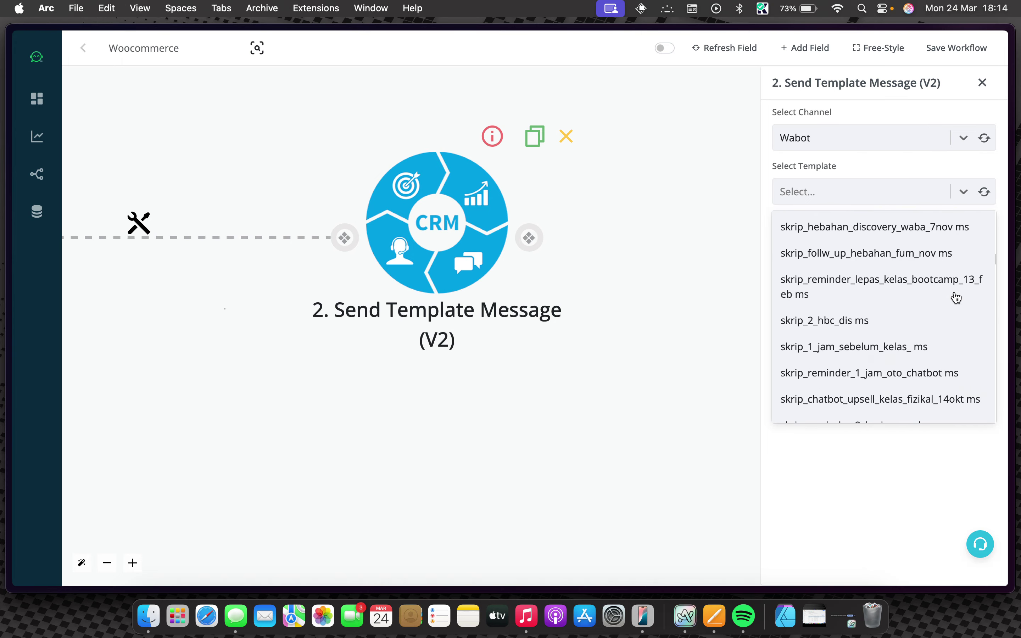
pyautogui.scroll(-13, 957, 297)
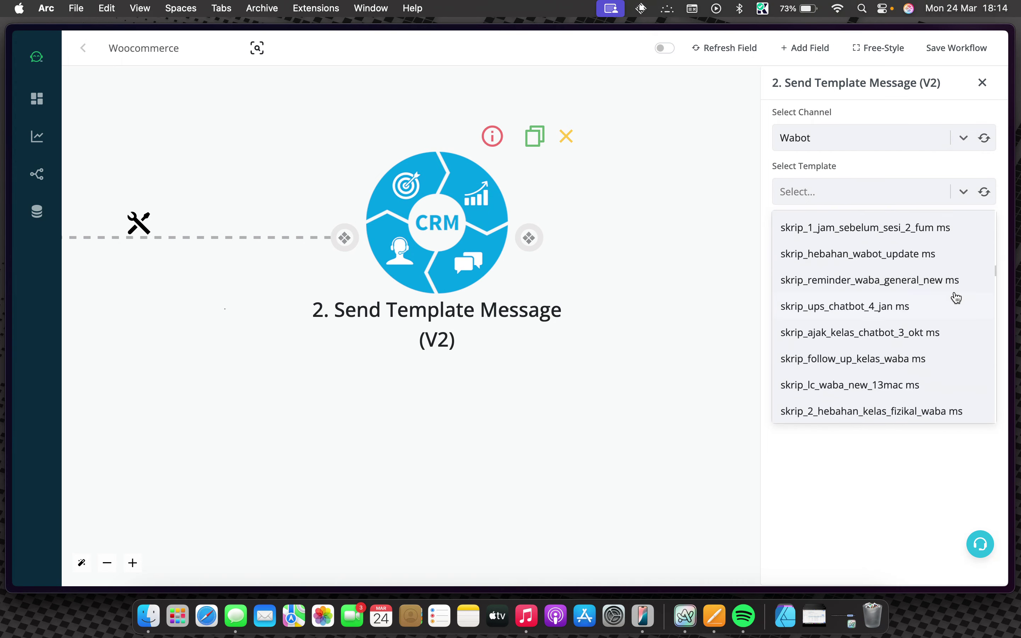
pyautogui.scroll(-6, 957, 297)
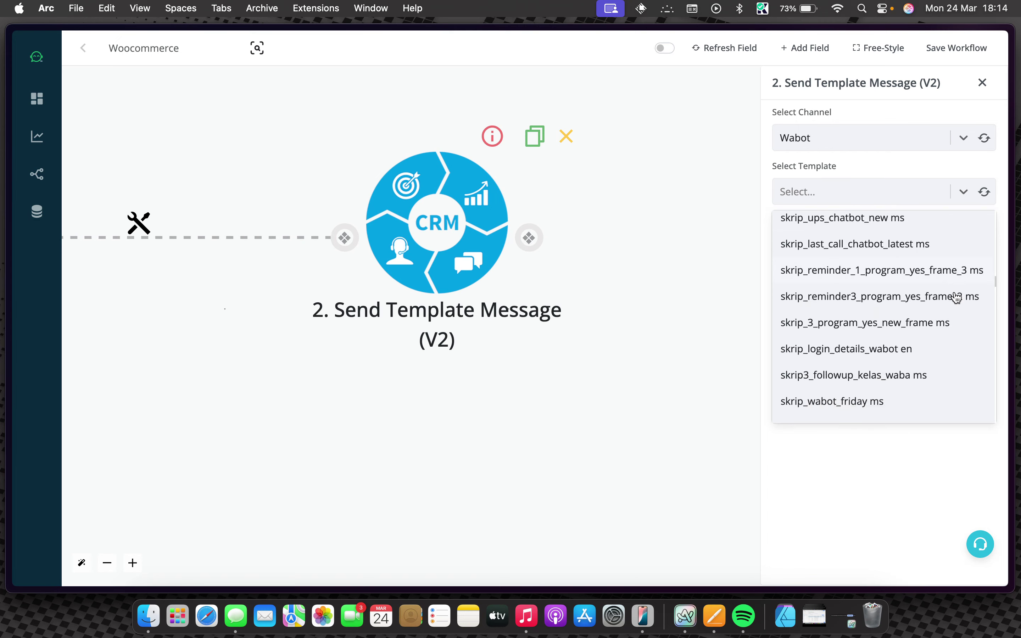
pyautogui.scroll(2, 957, 297)
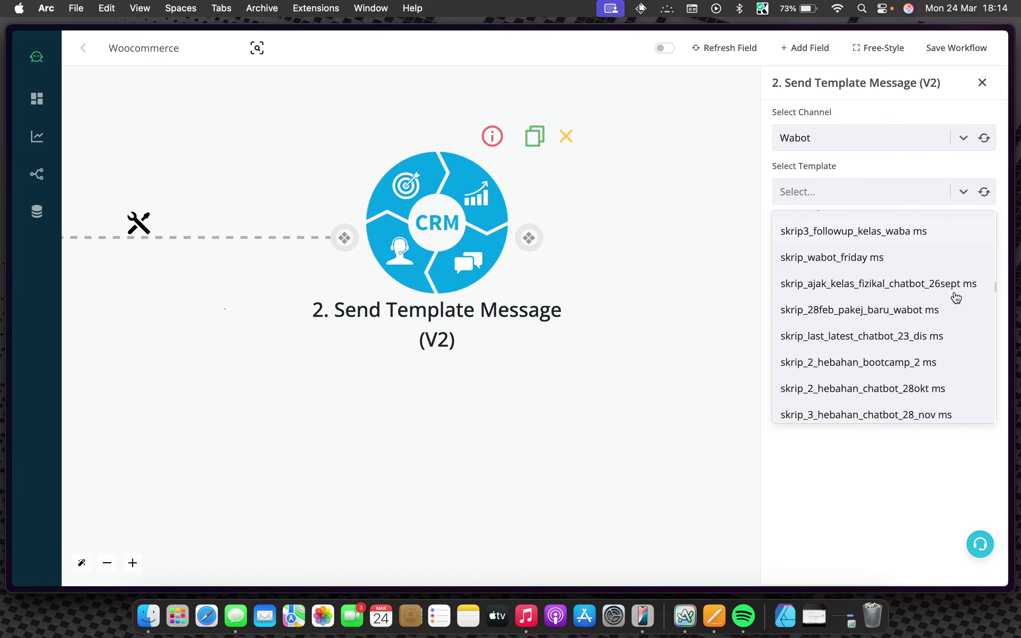
pyautogui.click(904, 251)
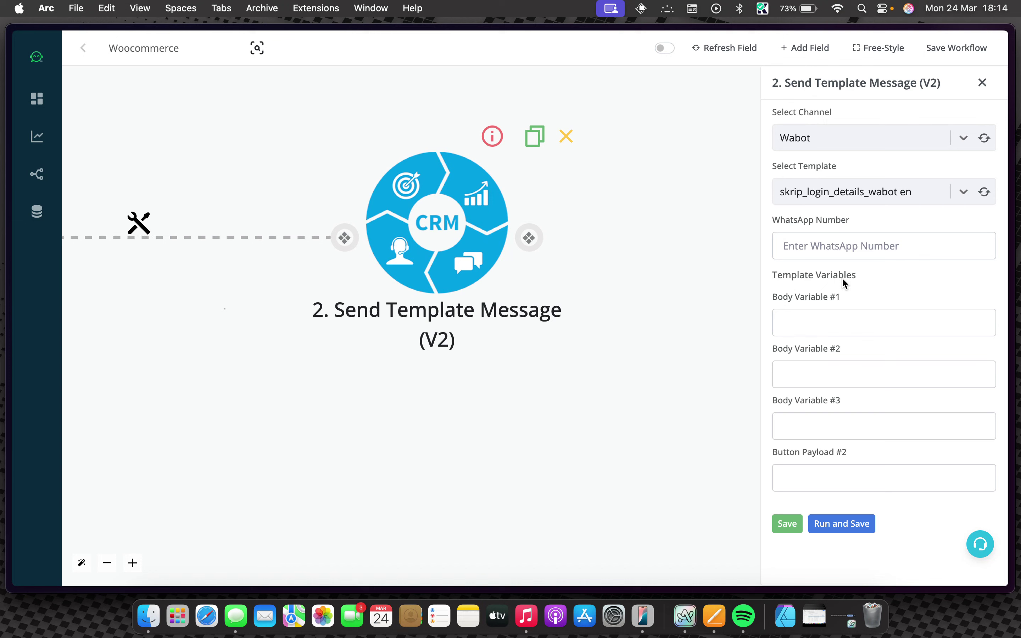
# Step: Map the WhatsApp Number to the webhook's billing phone field, {{1.billing.phone}}
pyautogui.click(881, 247)
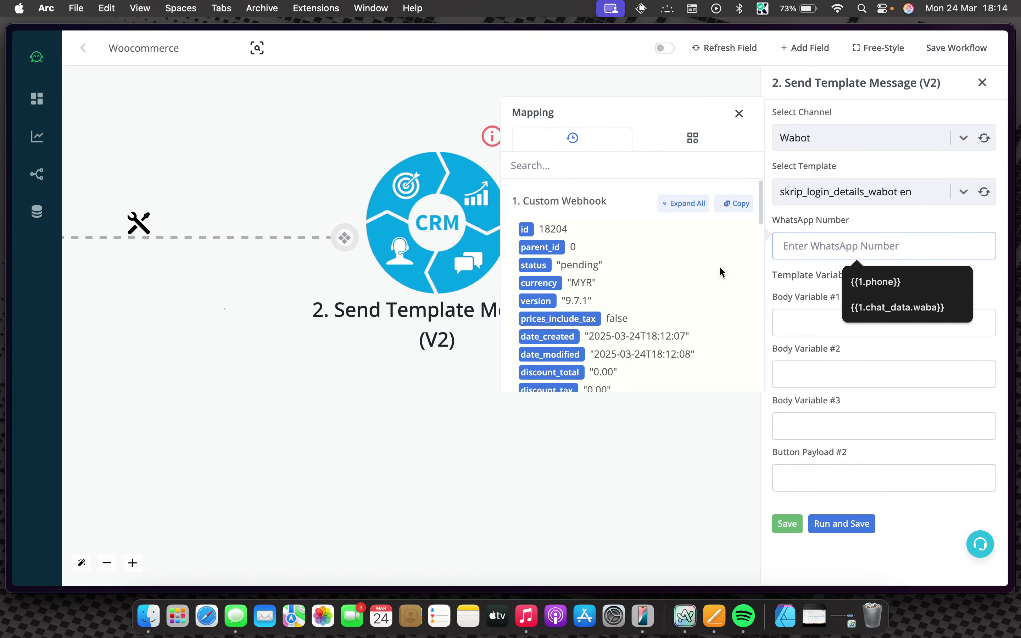
pyautogui.scroll(-1, 699, 275)
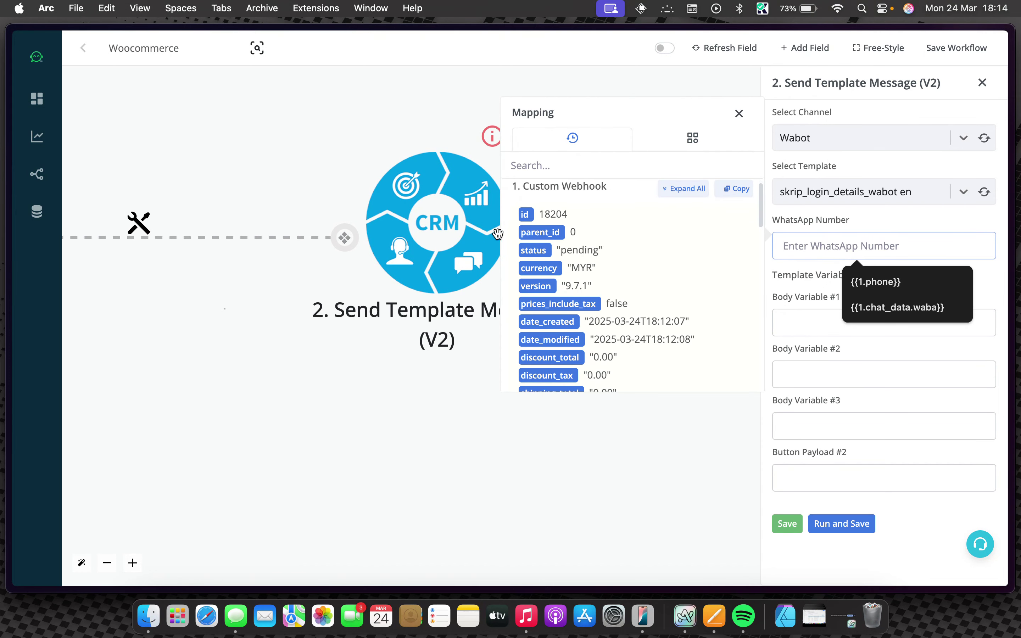
pyautogui.scroll(-10, 576, 293)
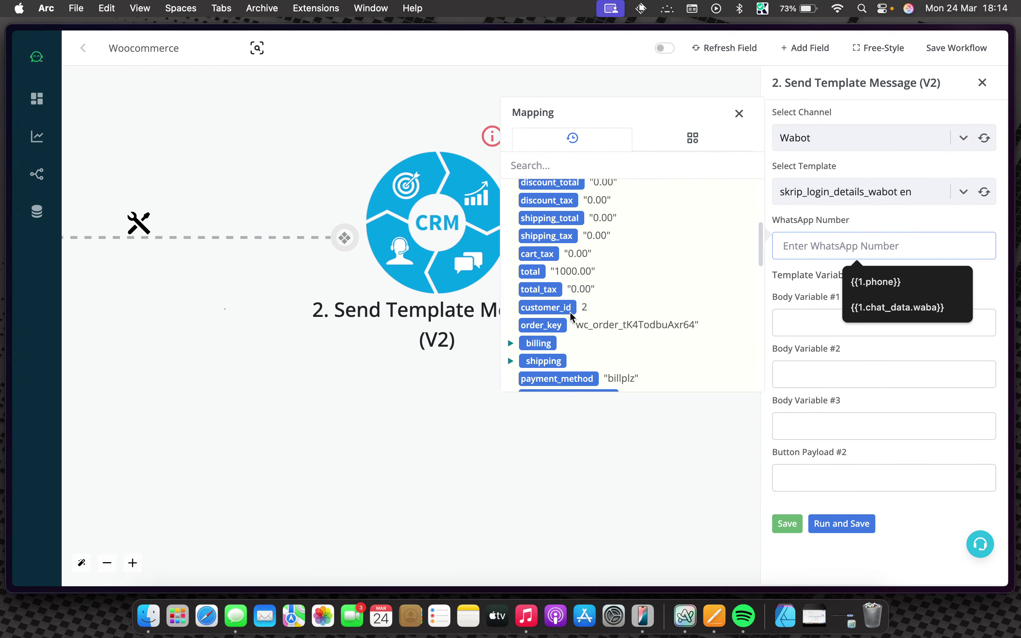
pyautogui.scroll(1, 539, 199)
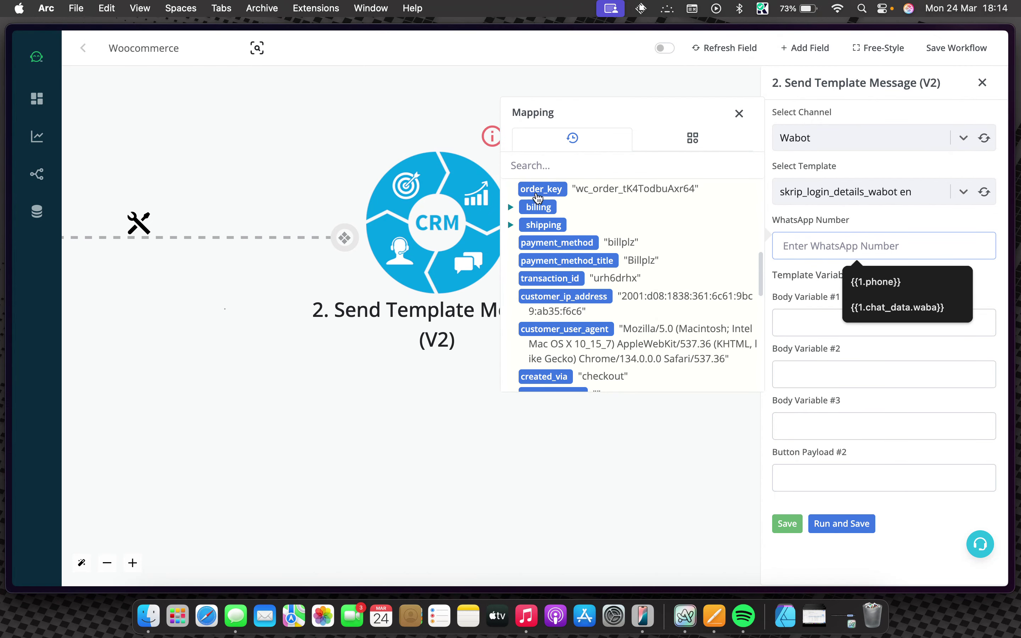
pyautogui.click(513, 210)
pyautogui.scroll(-3, 629, 281)
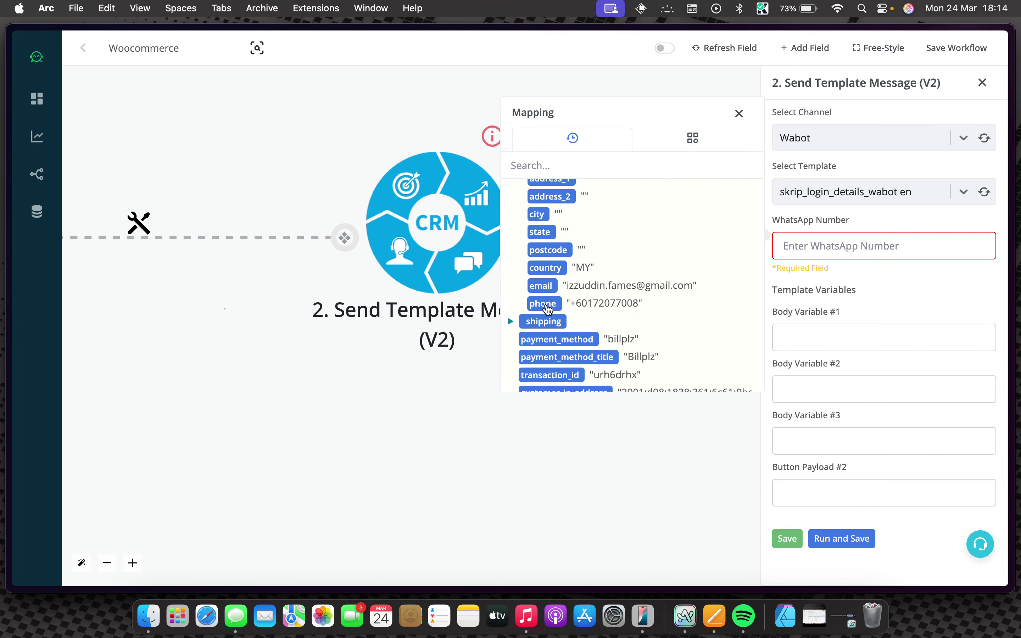
pyautogui.click(548, 308)
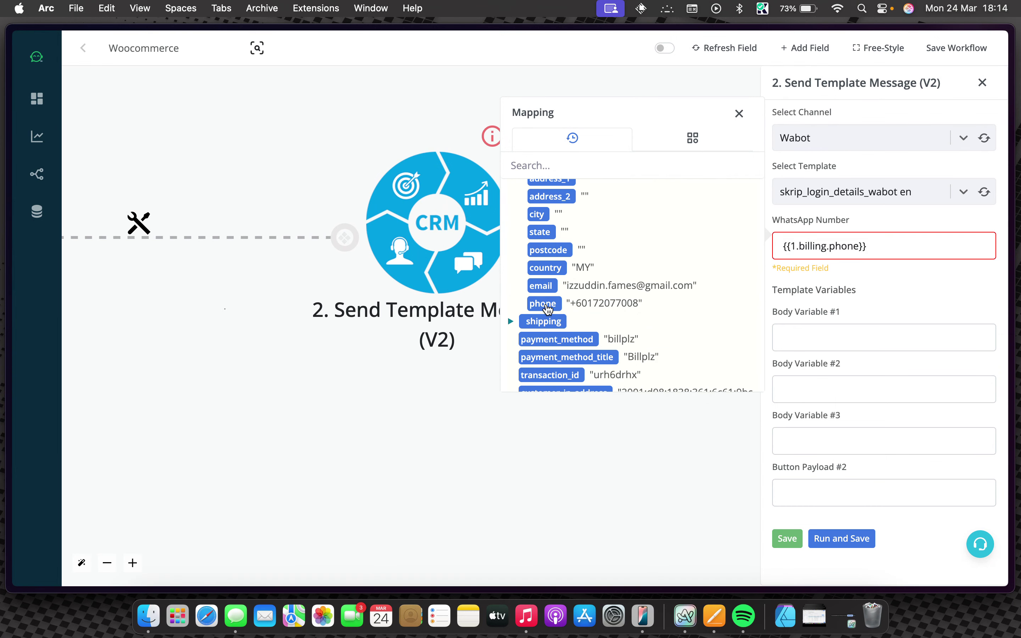
# Step: Map Body Variable #1 to the webhook's billing first name field, {{1.billing.first_name}}
pyautogui.click(882, 310)
pyautogui.click(832, 330)
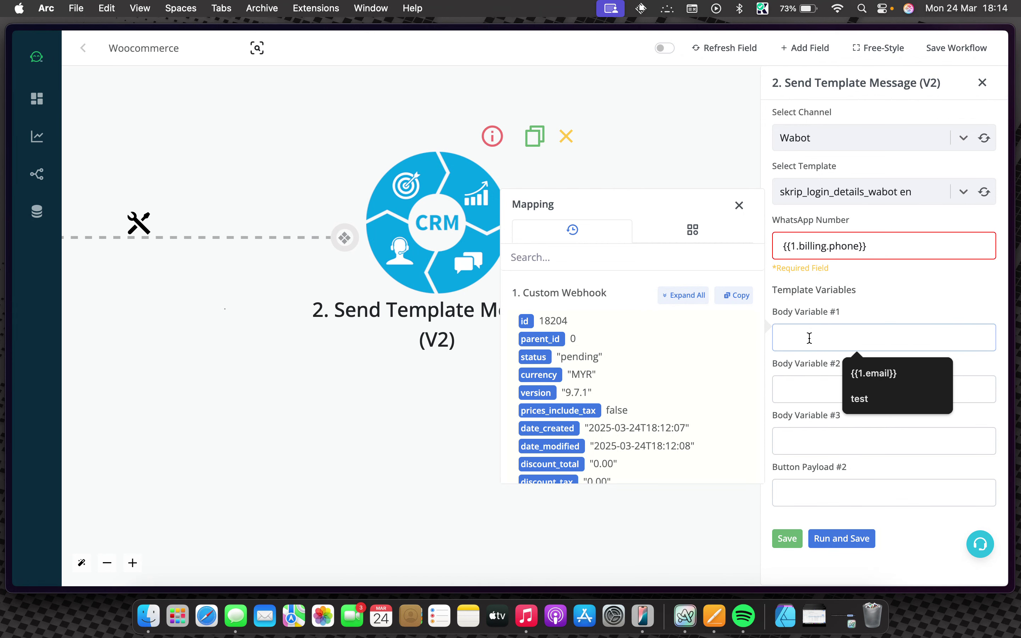
pyautogui.scroll(-15, 658, 412)
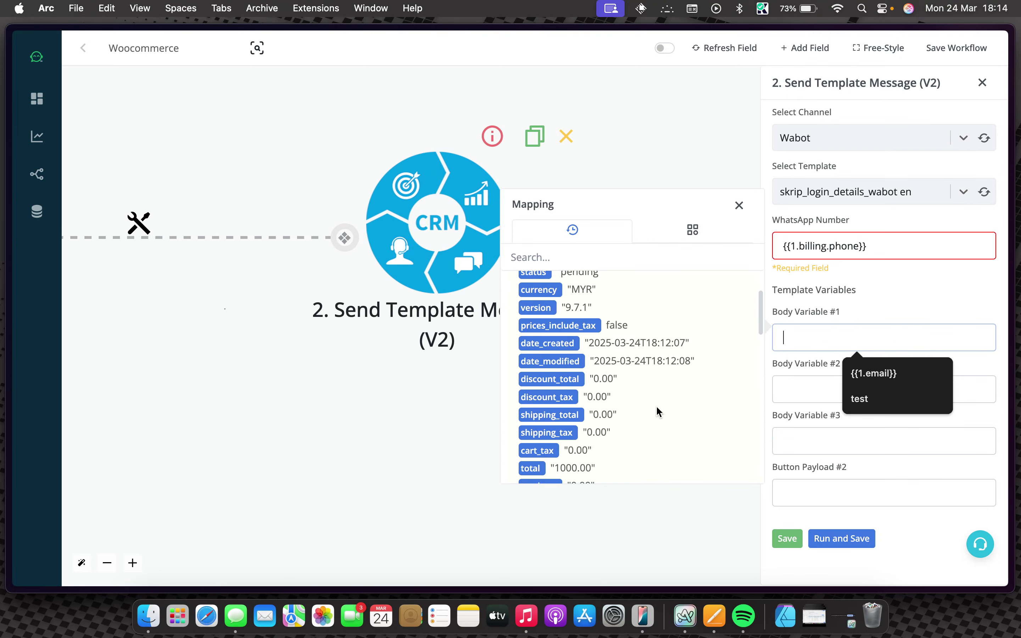
pyautogui.scroll(-8, 658, 410)
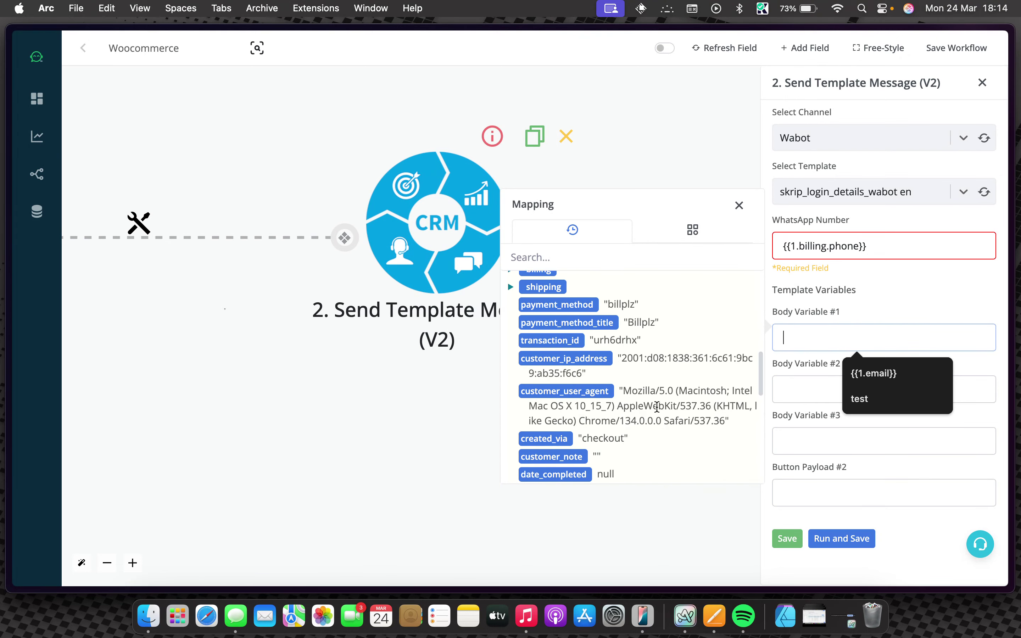
pyautogui.scroll(10, 657, 407)
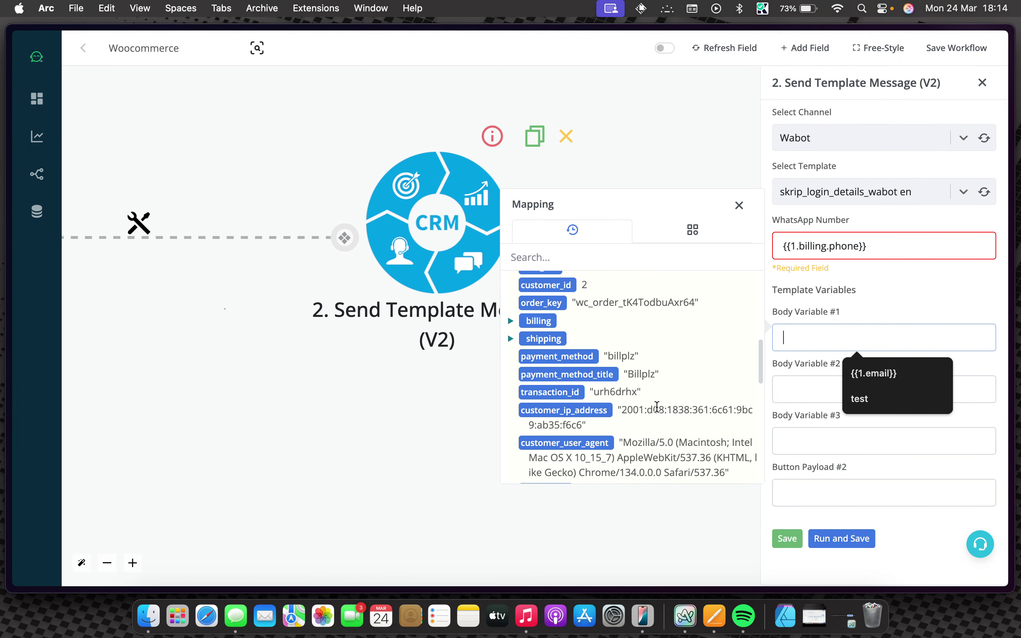
pyautogui.click(511, 326)
pyautogui.scroll(-1, 636, 353)
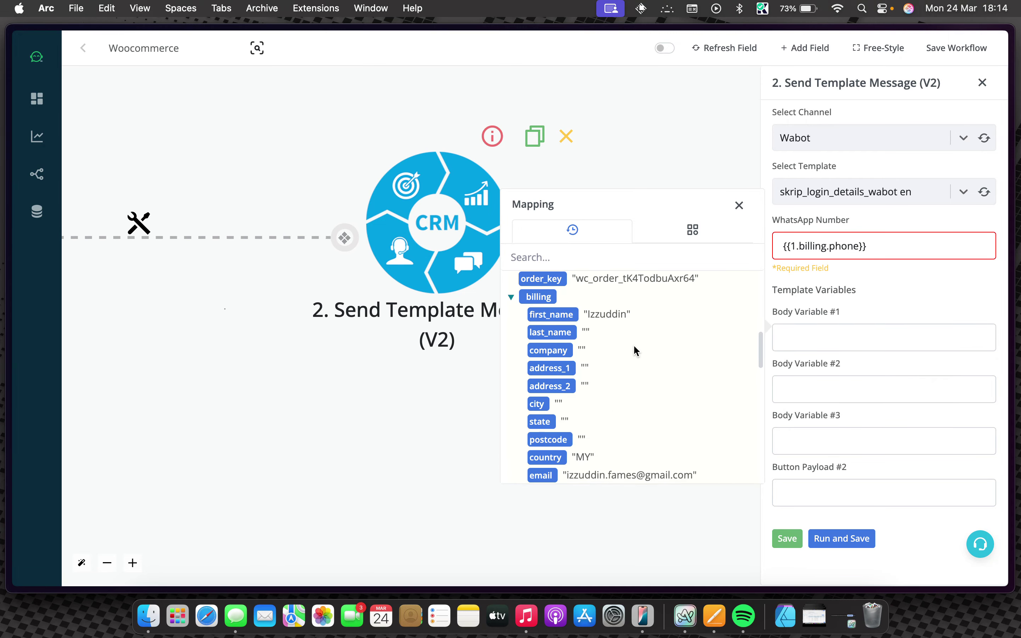
pyautogui.click(566, 314)
# Step: Map Body Variable #2 to the webhook's billing email field, {{1.billing.email}}
pyautogui.click(818, 398)
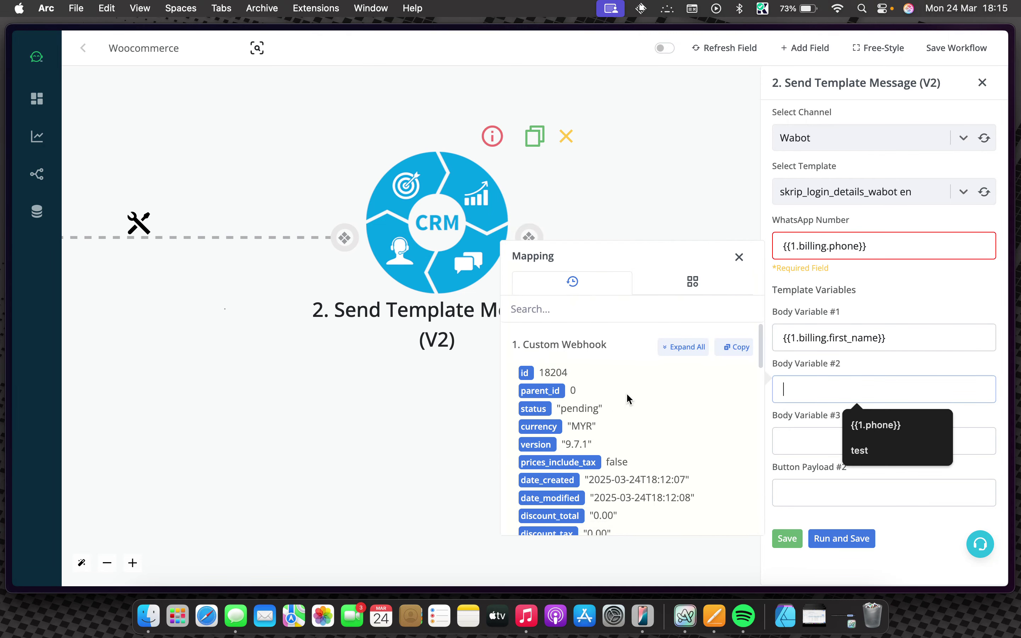
pyautogui.scroll(-5, 599, 394)
pyautogui.scroll(-2, 600, 395)
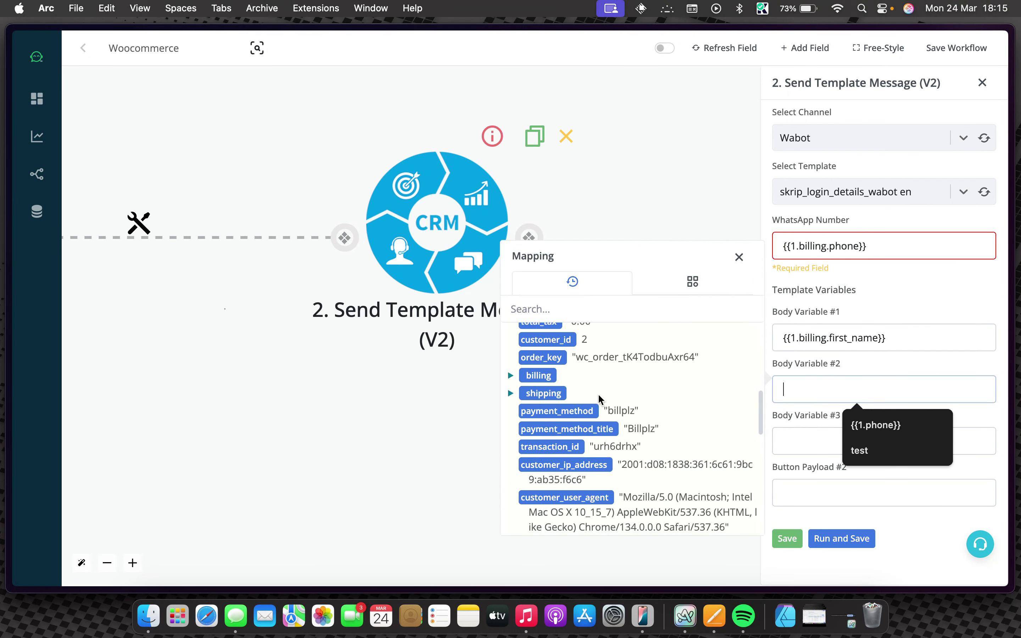
pyautogui.click(511, 373)
pyautogui.scroll(-3, 617, 412)
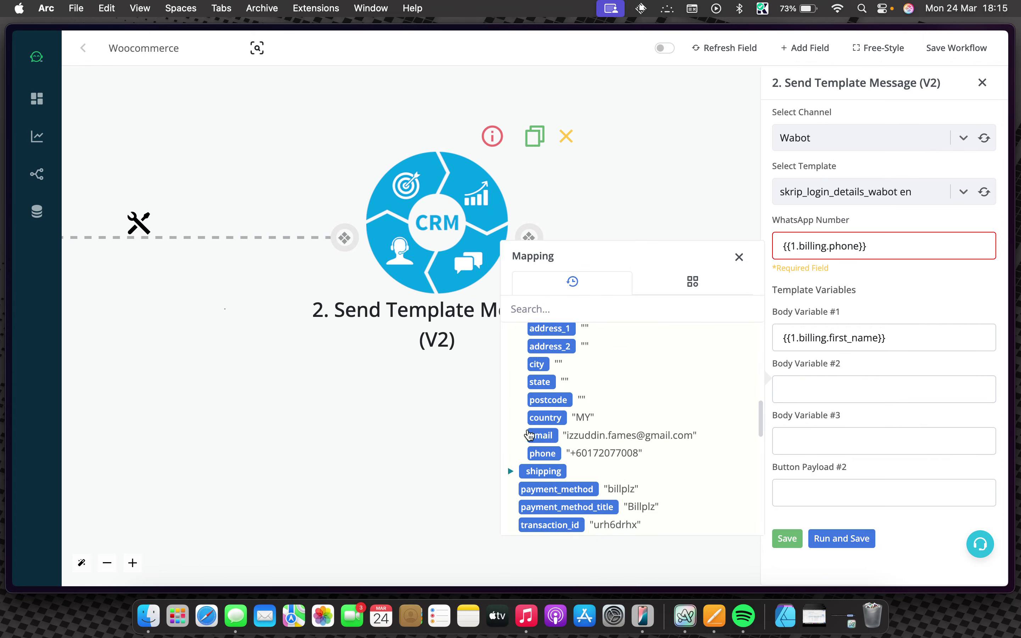
pyautogui.click(542, 435)
# Step: Map Body Variable #3 to the webhook's billing first name field, {{1.billing.first_name}}
pyautogui.click(806, 433)
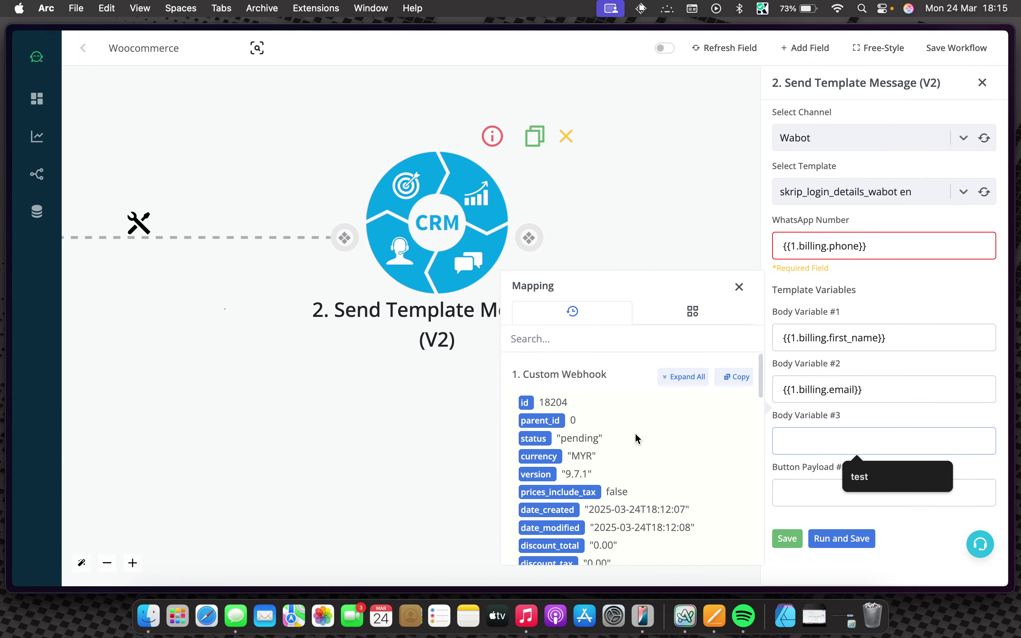
pyautogui.scroll(-6, 635, 435)
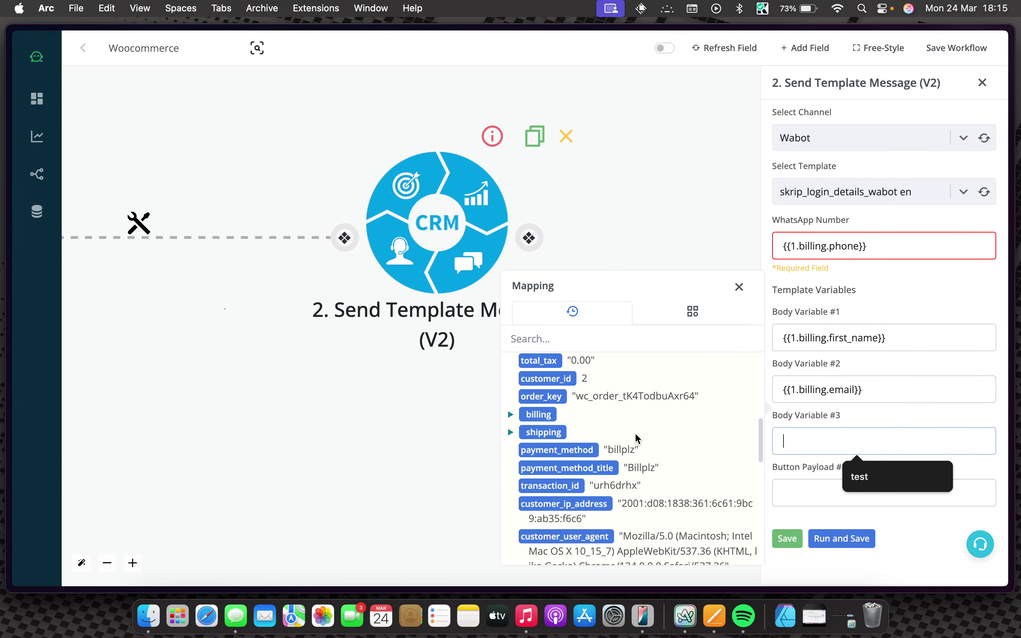
pyautogui.click(511, 414)
pyautogui.scroll(-2, 603, 442)
pyautogui.scroll(1, 602, 442)
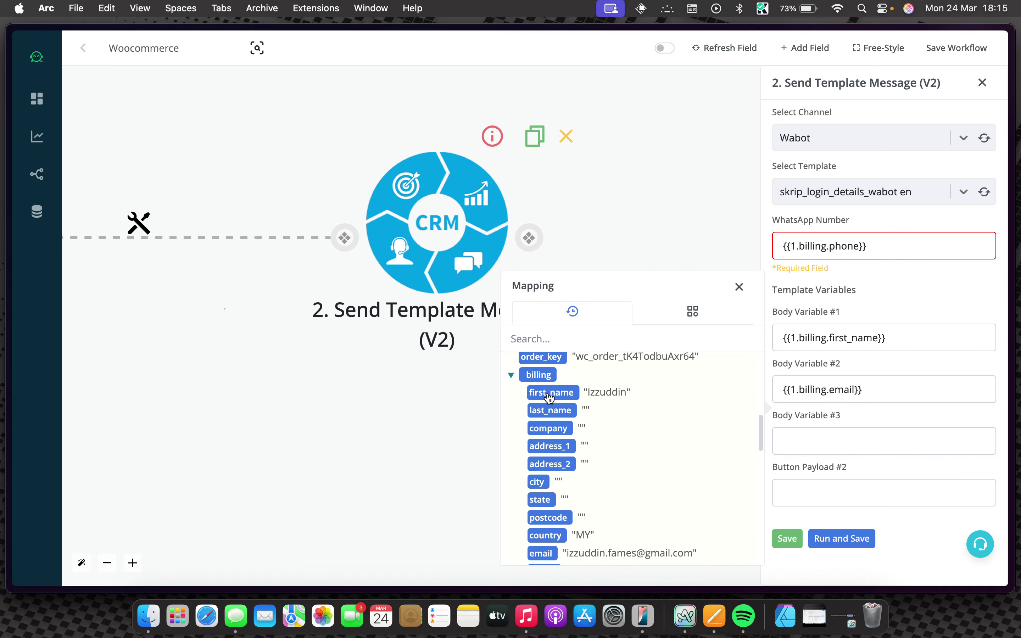
pyautogui.click(553, 392)
# Step: Map Button Payload #2 to the webhook's payment URL field, {{1.payment_url}}, and save the Send Template Message (V2) action
pyautogui.click(817, 494)
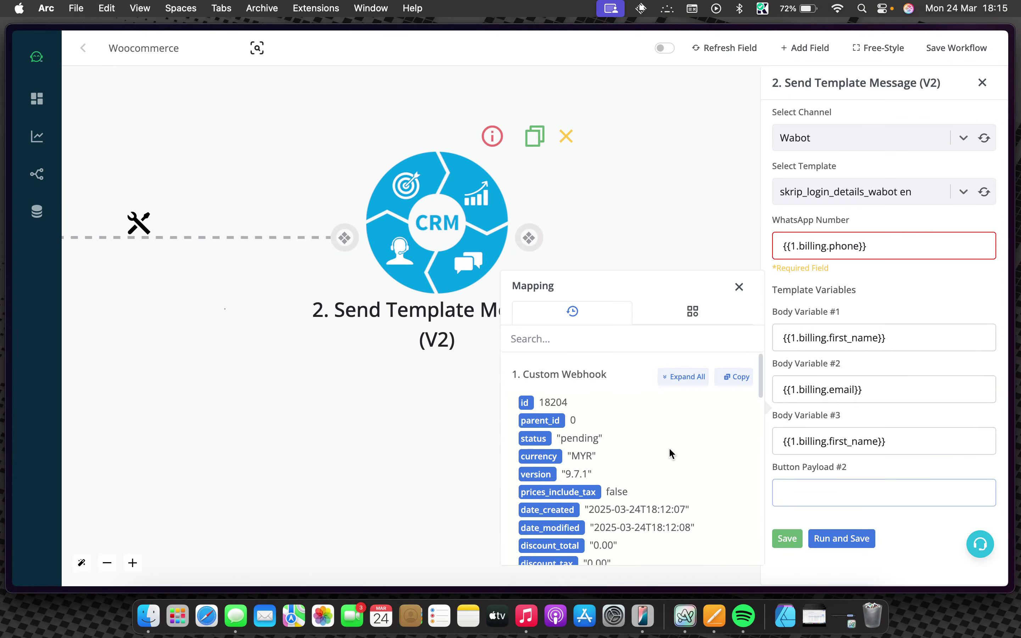
pyautogui.scroll(-6, 670, 449)
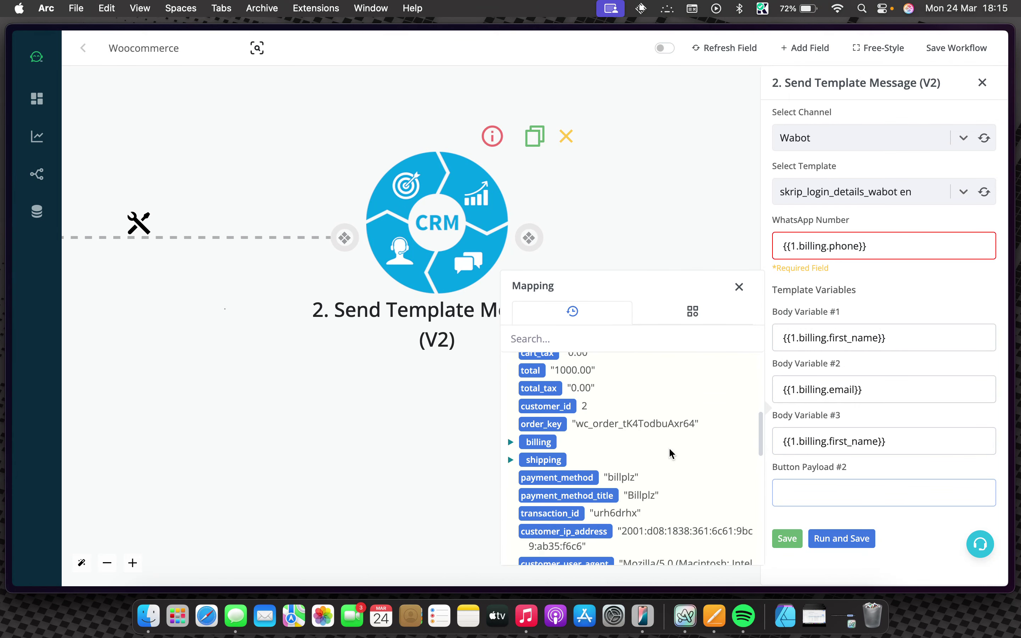
pyautogui.scroll(-8, 670, 449)
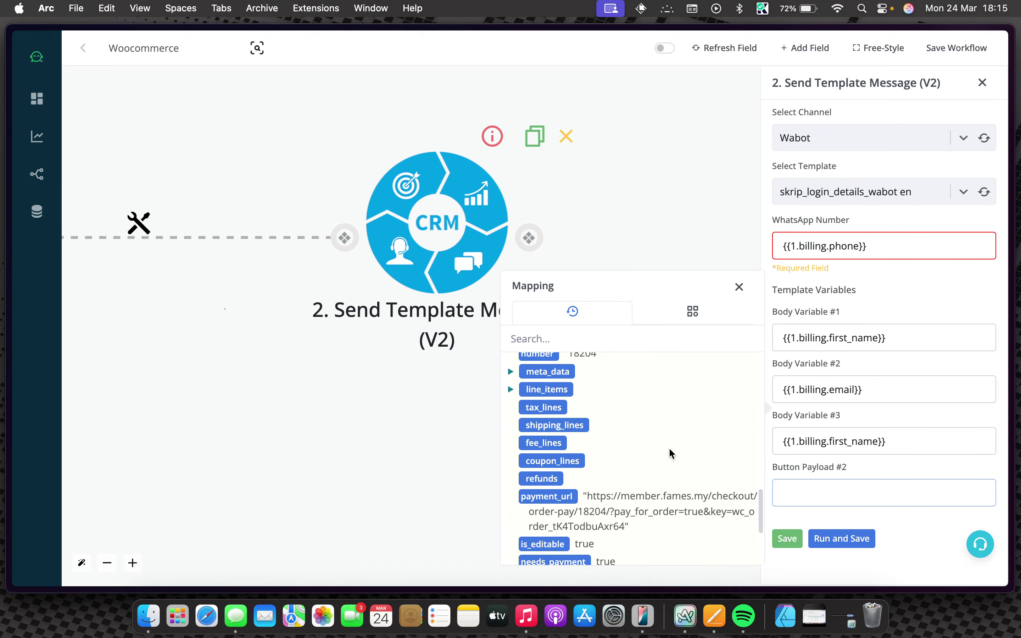
pyautogui.scroll(-5, 668, 447)
pyautogui.scroll(2, 669, 447)
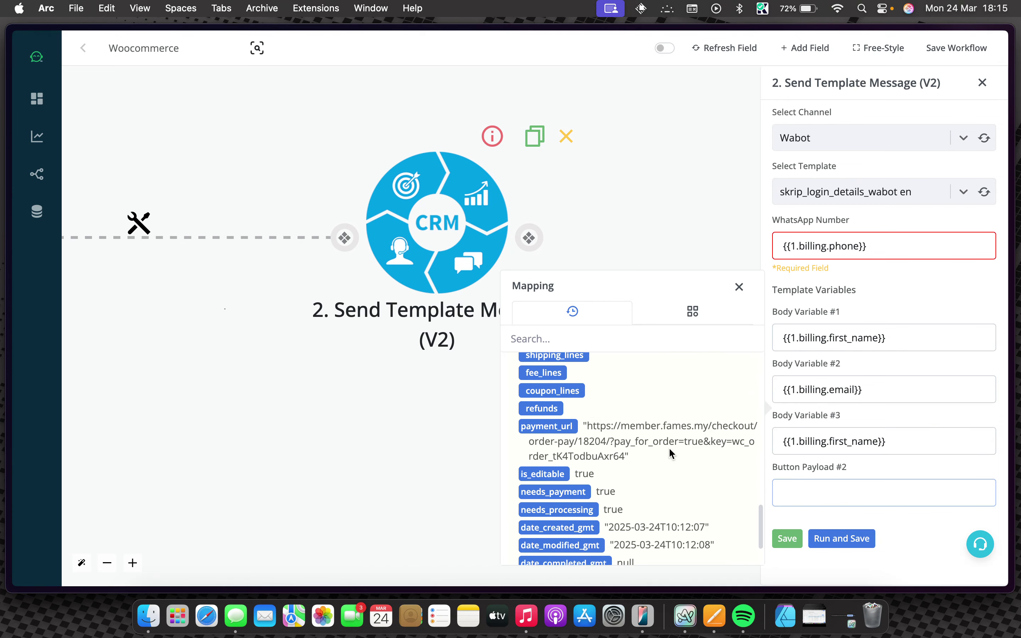
pyautogui.click(557, 428)
pyautogui.click(879, 519)
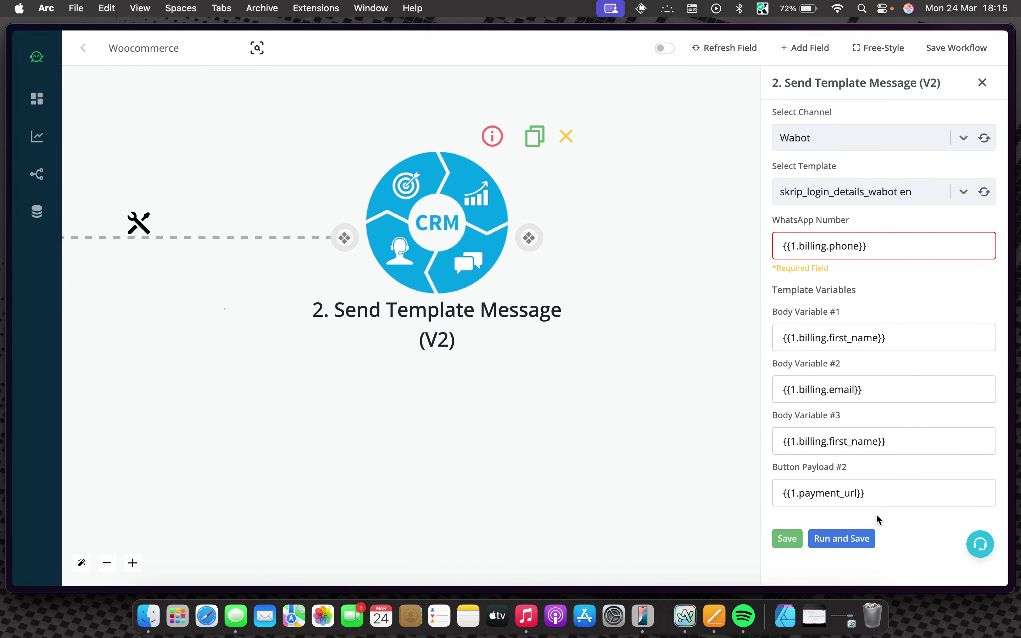
pyautogui.click(788, 541)
pyautogui.click(788, 540)
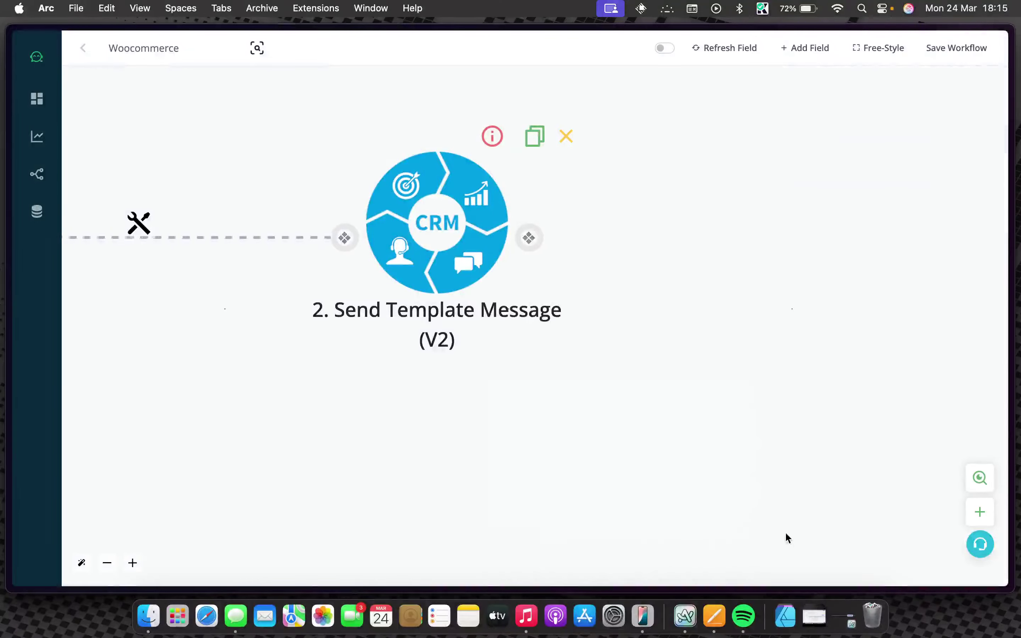
# Step: Reopen the Send Template Message (V2) action, run and save it with the mapped order values, and close its settings
pyautogui.moveTo(523, 454); pyautogui.dragTo(719, 470)
pyautogui.click(622, 243)
pyautogui.scroll(-5, 706, 348)
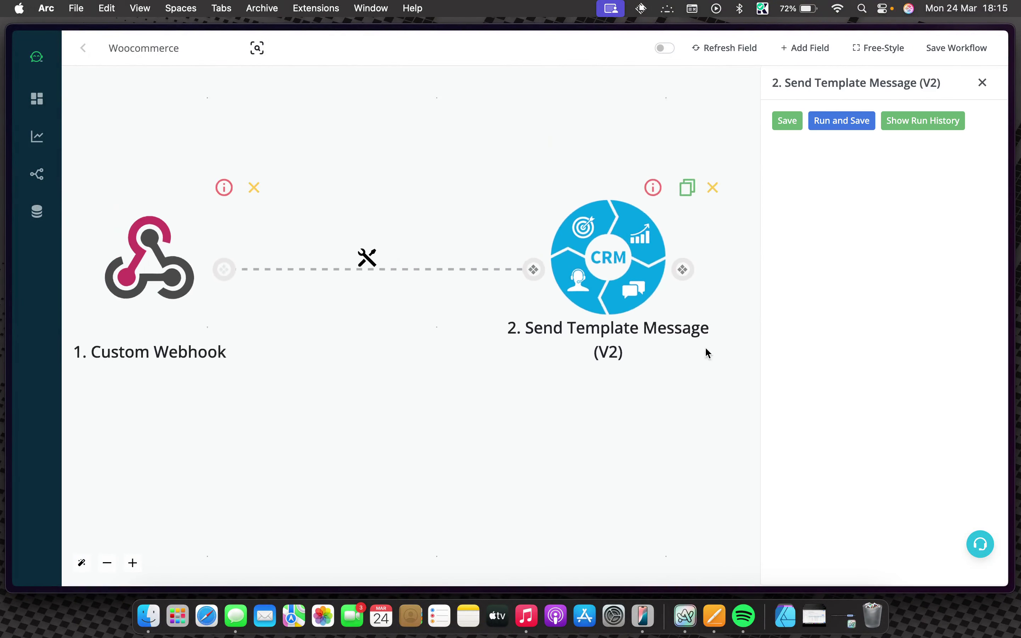
pyautogui.scroll(3, 609, 350)
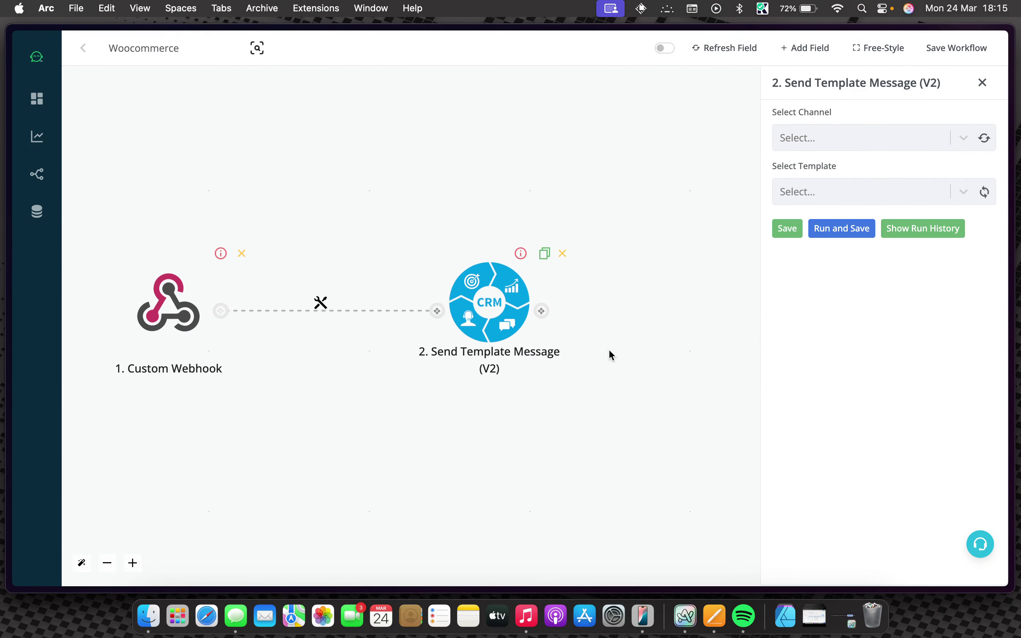
pyautogui.scroll(2, 674, 298)
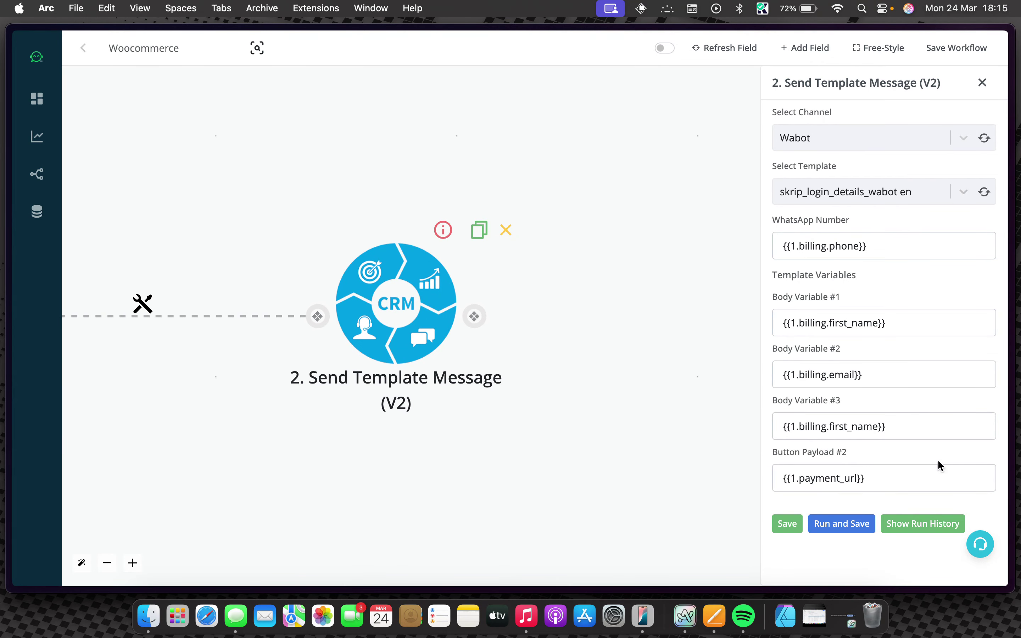
pyautogui.click(838, 526)
pyautogui.click(984, 84)
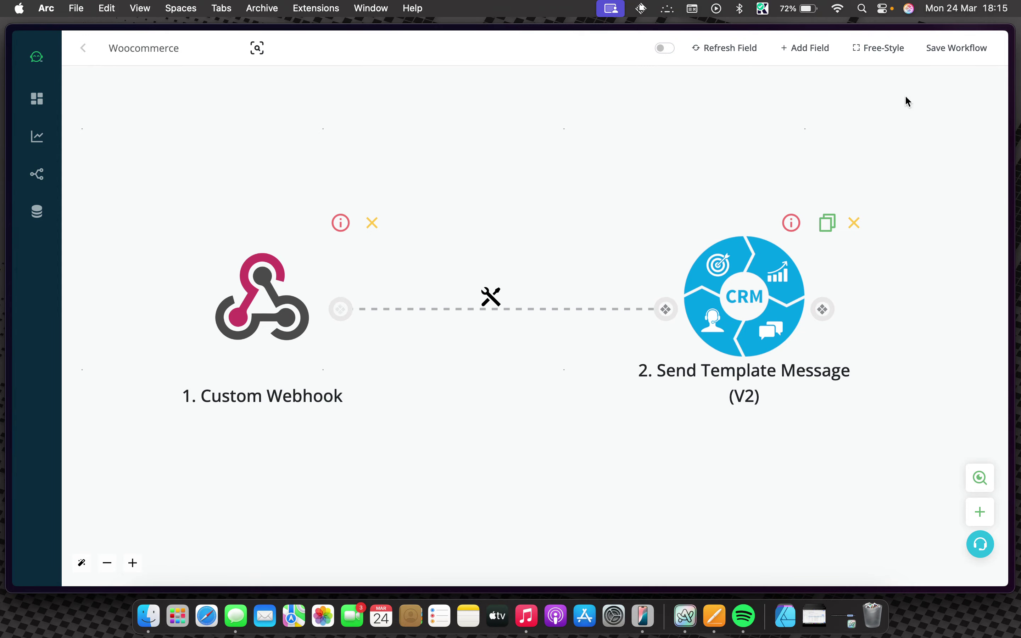
# Step: Save the Woocommerce workflow and activate it
pyautogui.click(955, 51)
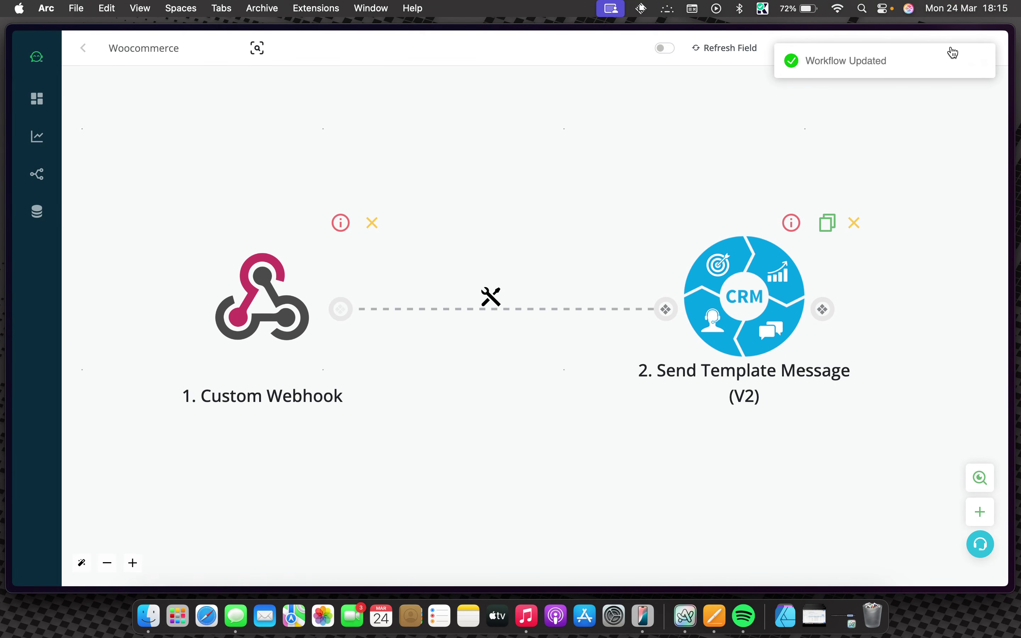
pyautogui.click(663, 48)
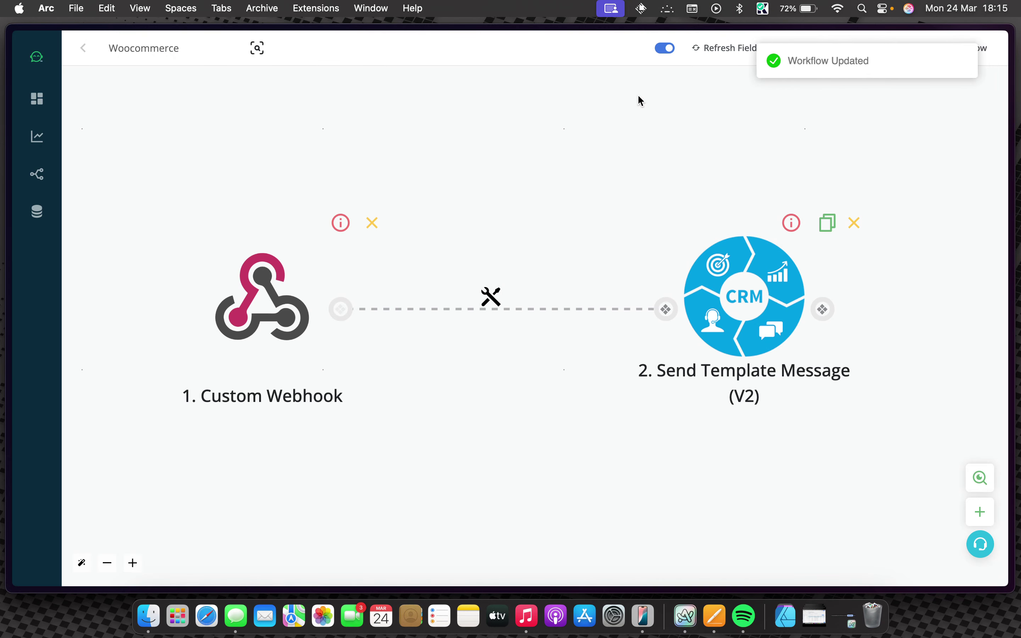